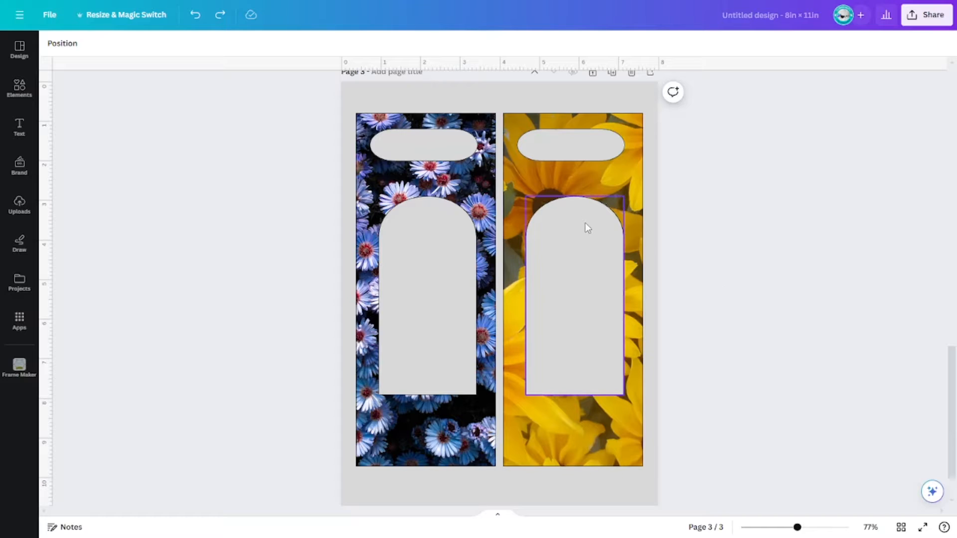
left_click(612, 189)
left_click(571, 87)
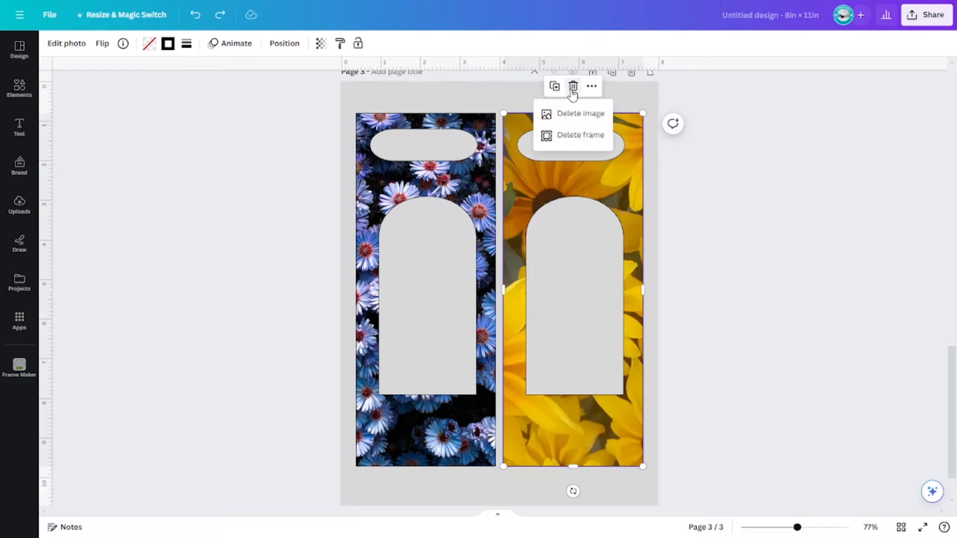
left_click(580, 112)
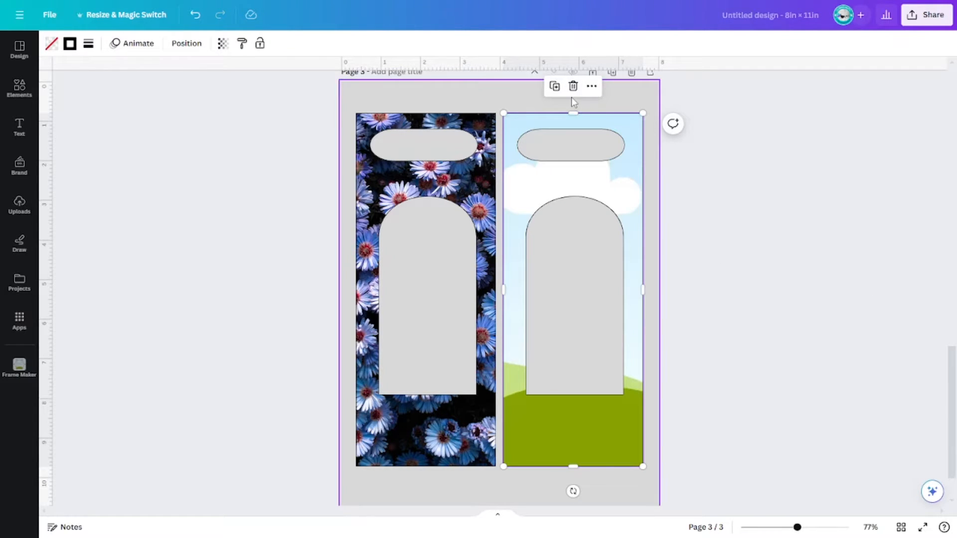
key("ctrl+z")
left_click(715, 280)
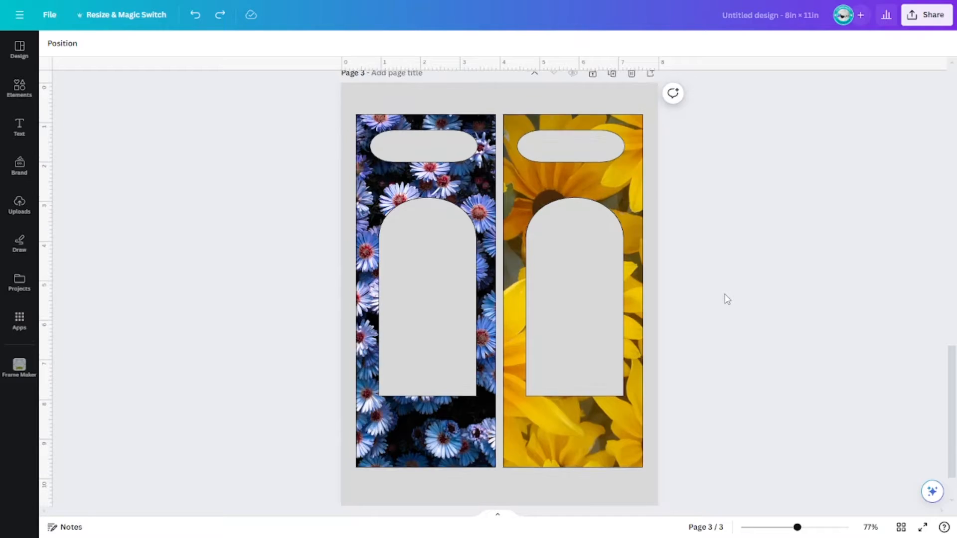
scroll(726, 299, "up", 6)
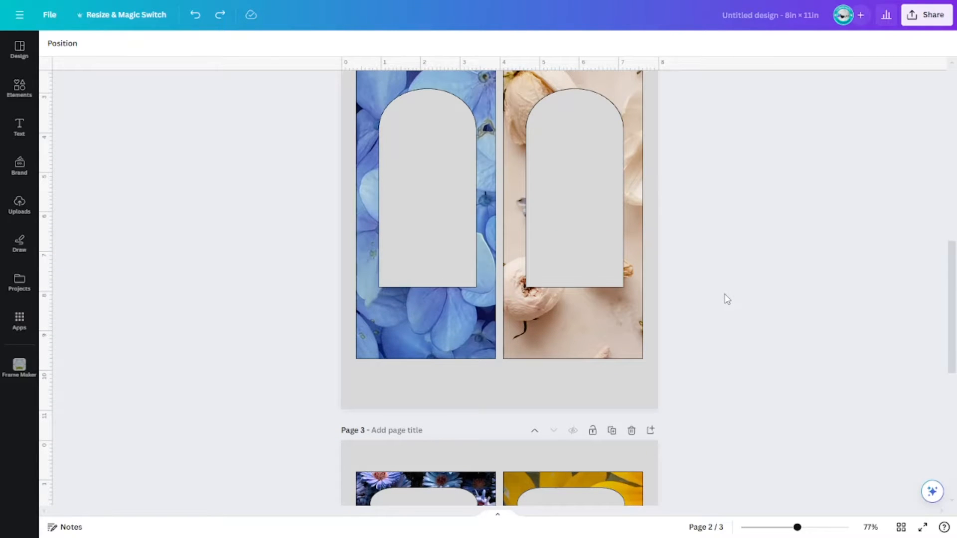
scroll(726, 299, "up", 1)
scroll(727, 299, "down", 7)
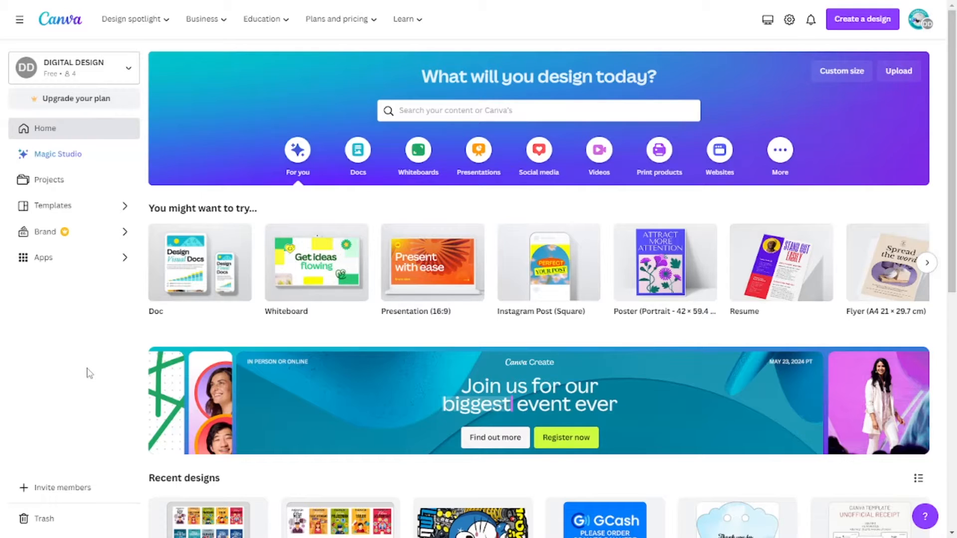
scroll(415, 316, "down", 2)
scroll(415, 316, "up", 2)
Step: Create a new custom-size design using the recent 8 × 11 in size
left_click(840, 84)
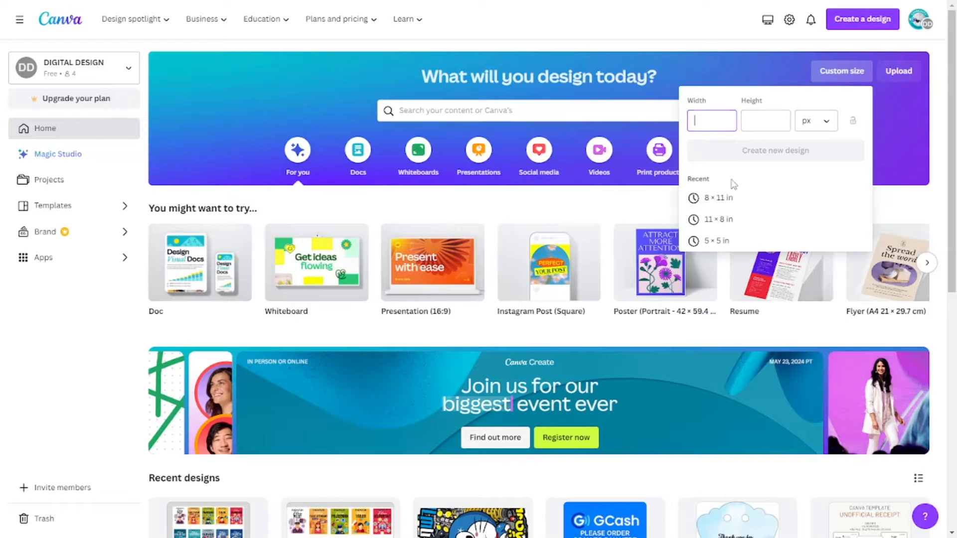
left_click(757, 197)
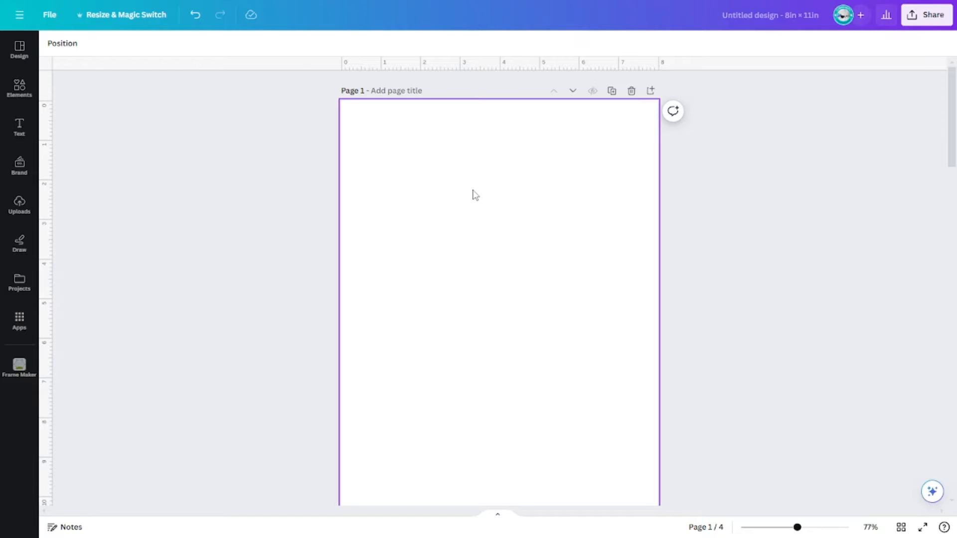
Step: Copy the black double door hanger template from page 2 and paste it onto blank page 1
scroll(473, 195, "down", 10)
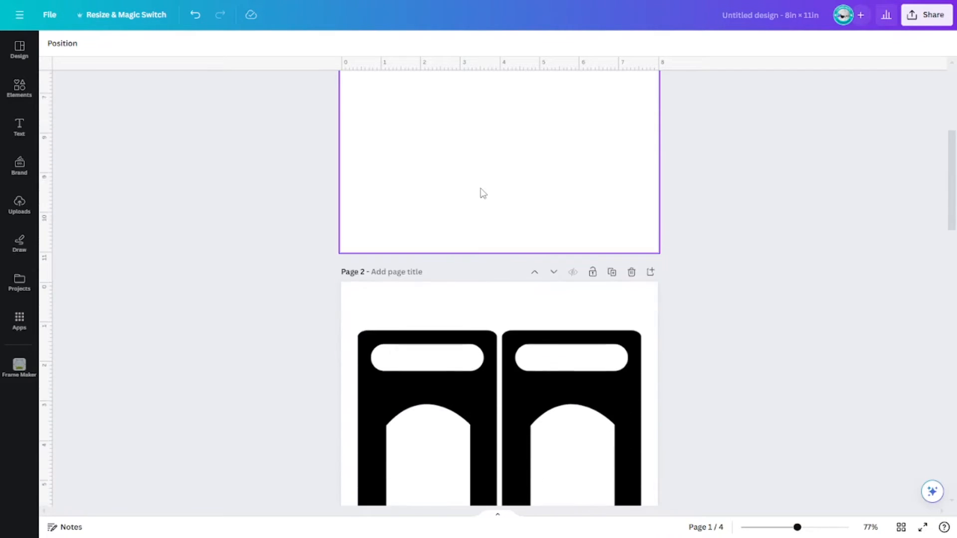
scroll(523, 269, "up", 3)
left_click(554, 301)
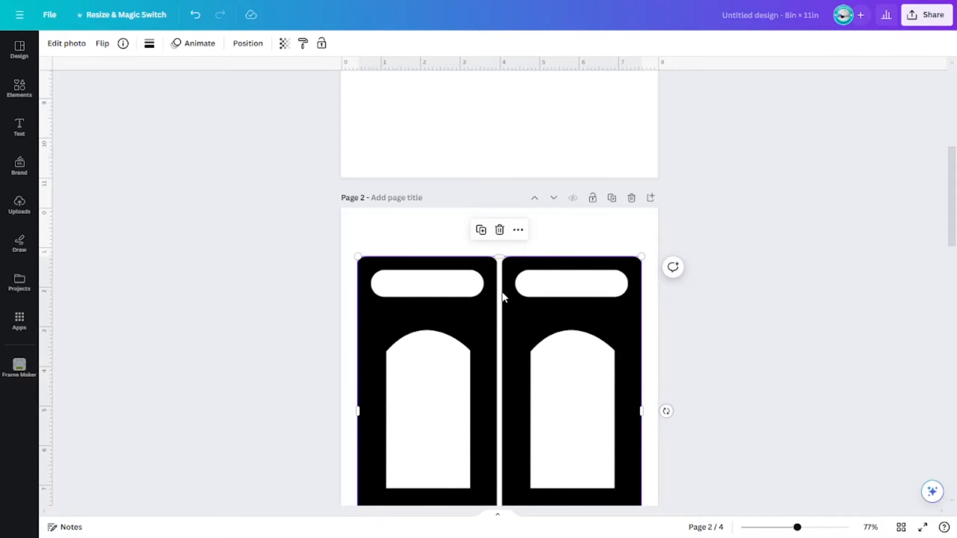
scroll(765, 271, "up", 10)
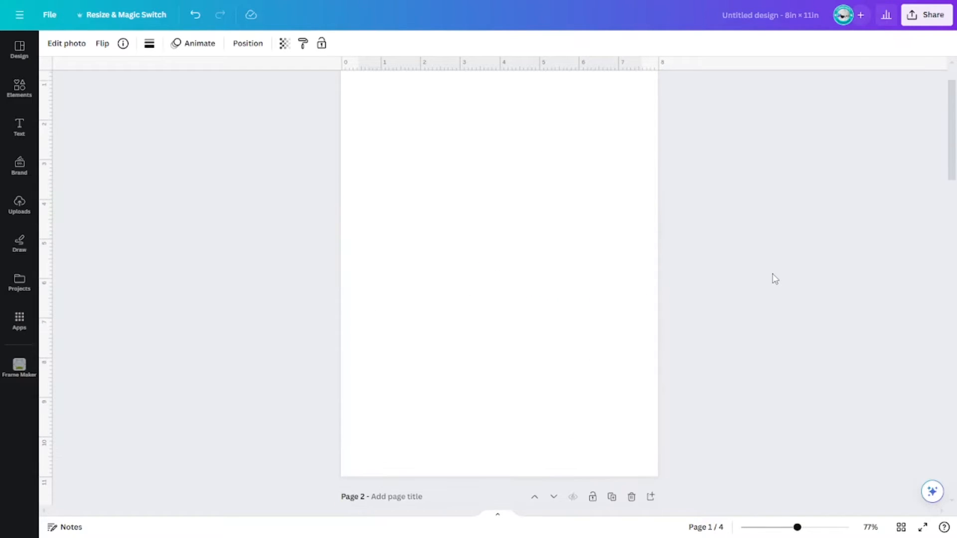
left_click(418, 188)
key("ctrl+v")
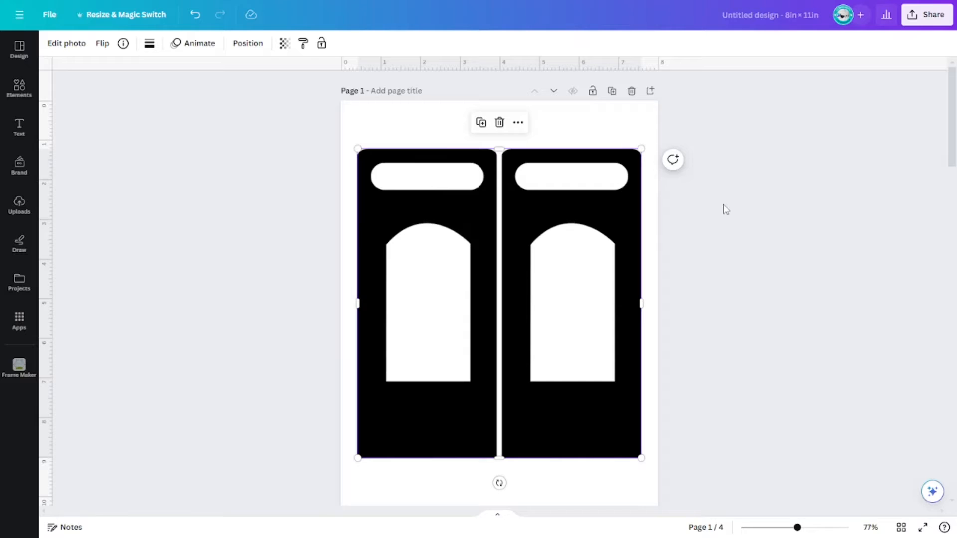
Step: Move the pasted template up toward the top of page 1
scroll(782, 270, "down", 2)
scroll(766, 274, "up", 2)
left_click(753, 283)
left_click(526, 241)
left_click(675, 271)
left_click(554, 216)
left_click_drag(523, 220, 520, 194)
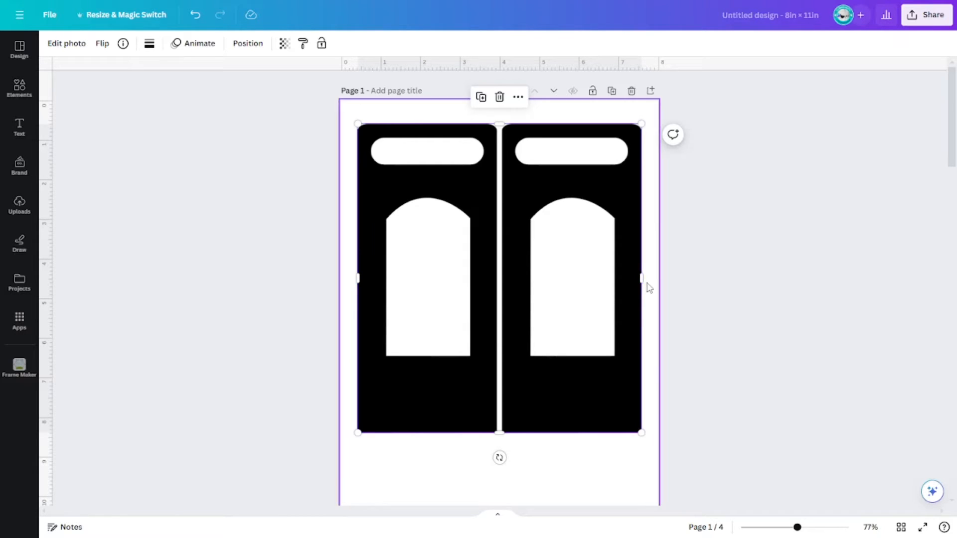
Step: Crop the template image so only the left door hanger remains
left_click(746, 286)
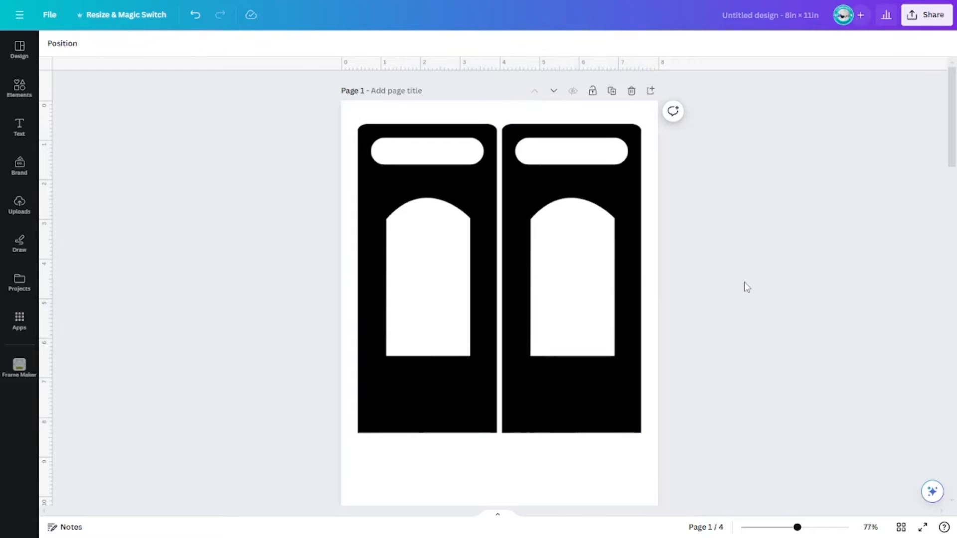
left_click(601, 280)
left_click_drag(642, 275, 503, 257)
left_click(675, 307)
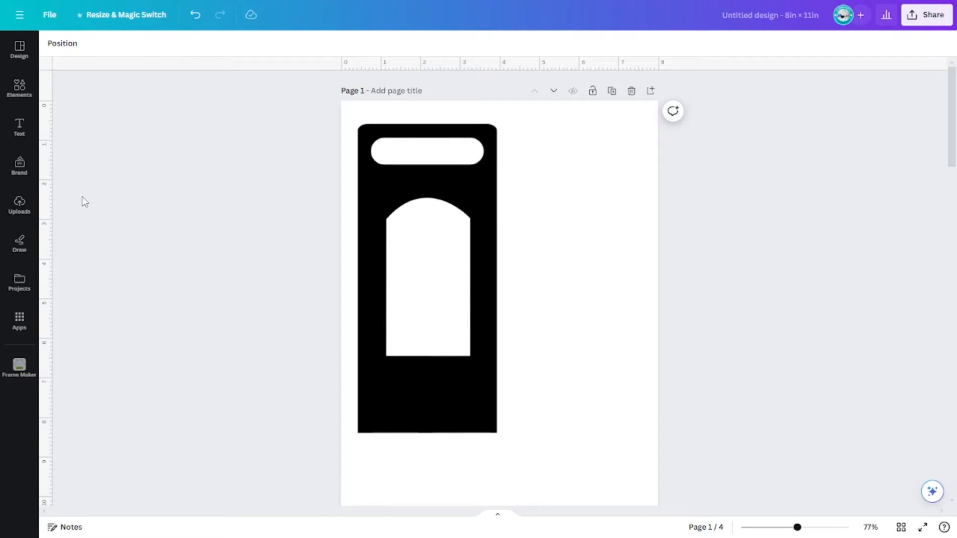
Step: Add a square shape right of the hanger and stretch it to the hanger's full height
left_click(25, 100)
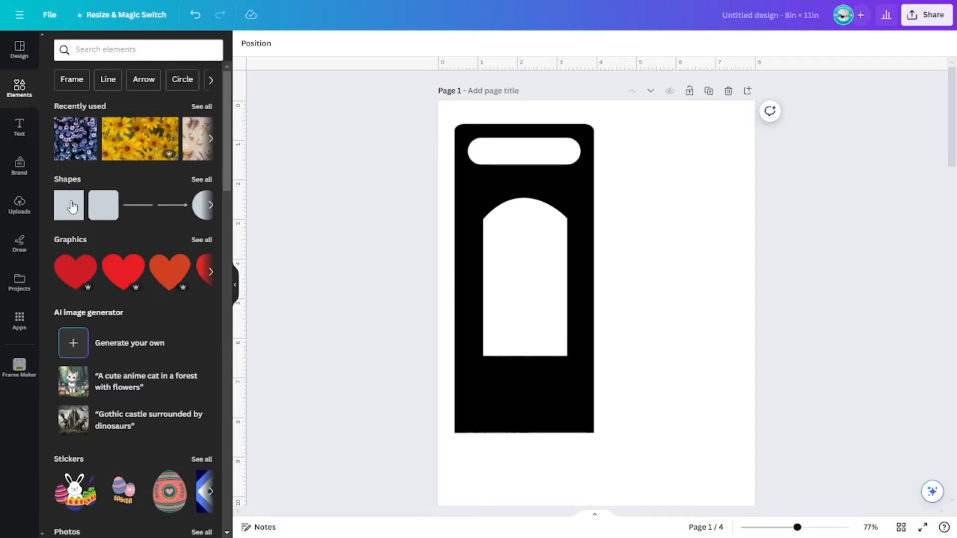
left_click(204, 180)
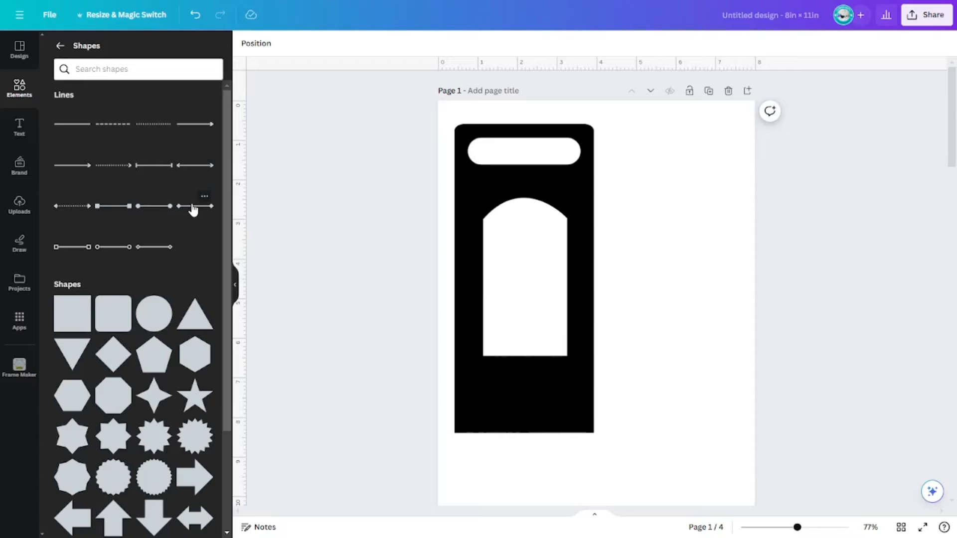
scroll(194, 207, "down", 2)
scroll(193, 209, "down", 4)
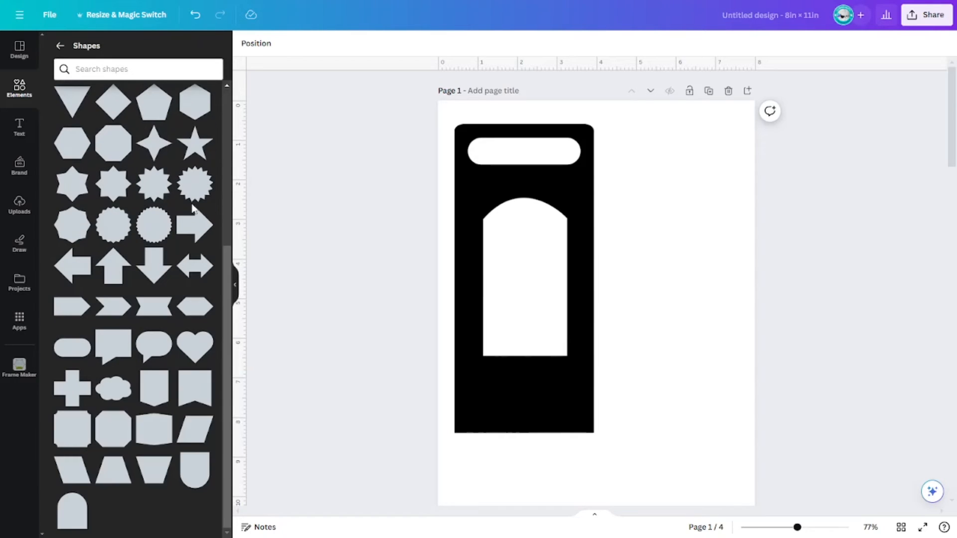
scroll(193, 209, "up", 5)
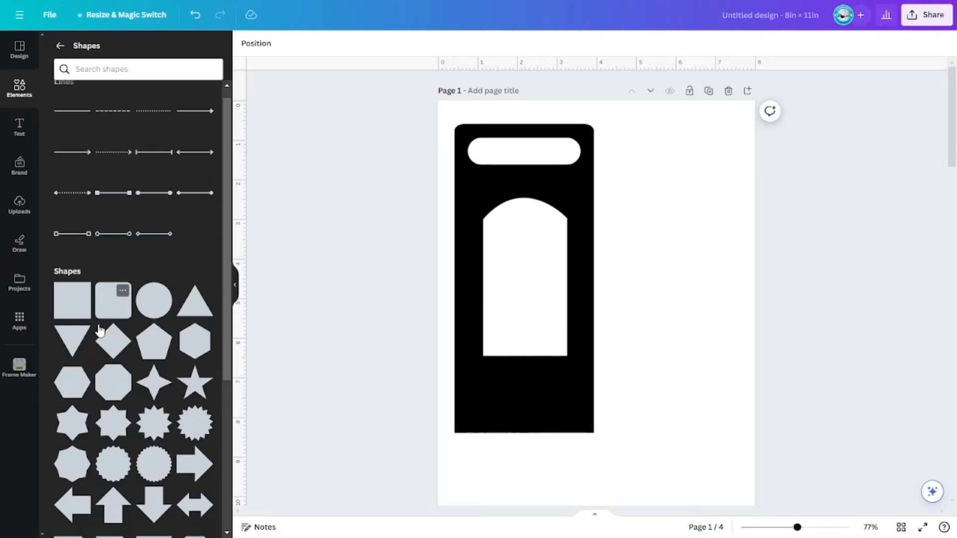
left_click(74, 311)
key("Escape")
left_click_drag(627, 320, 627, 164)
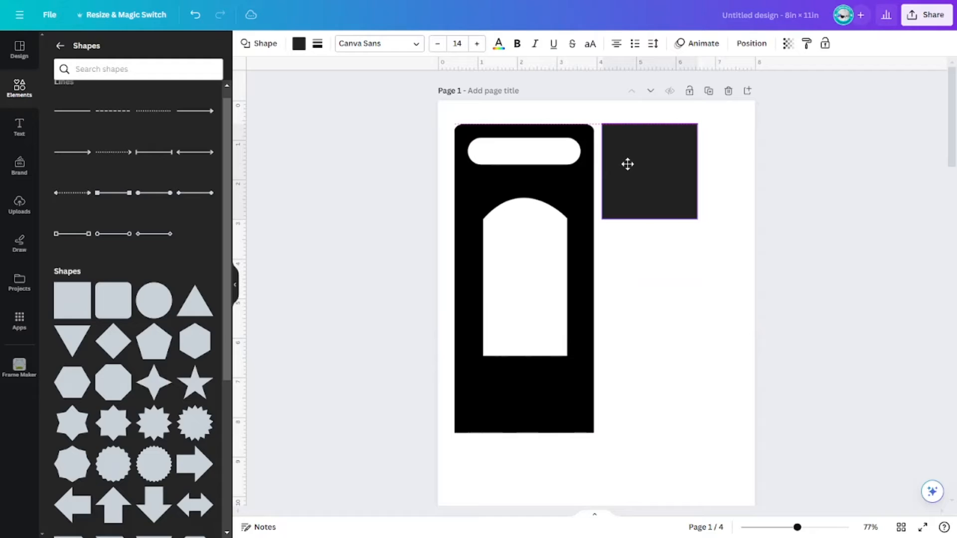
left_click_drag(653, 218, 655, 433)
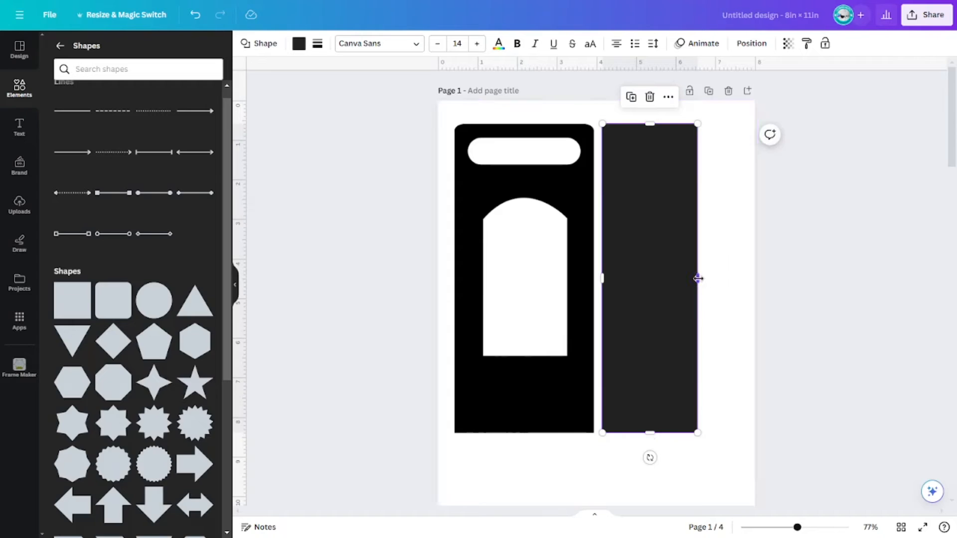
Step: Widen the rectangle so it roughly matches the hanger's width
left_click_drag(697, 279, 732, 280)
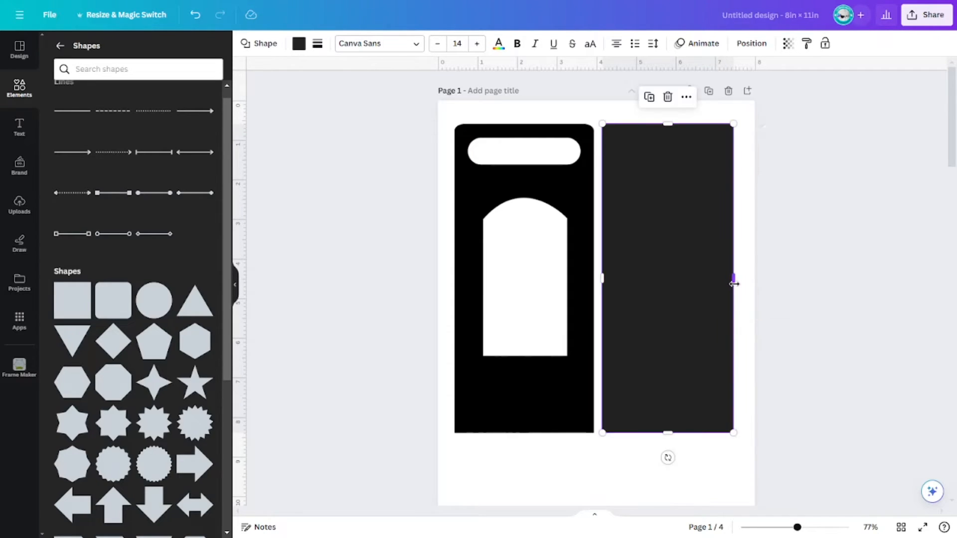
left_click(785, 289)
left_click(701, 265)
left_click(810, 274)
left_click(663, 258)
left_click_drag(729, 282, 736, 285)
left_click_drag(662, 277, 687, 278)
left_click(851, 294)
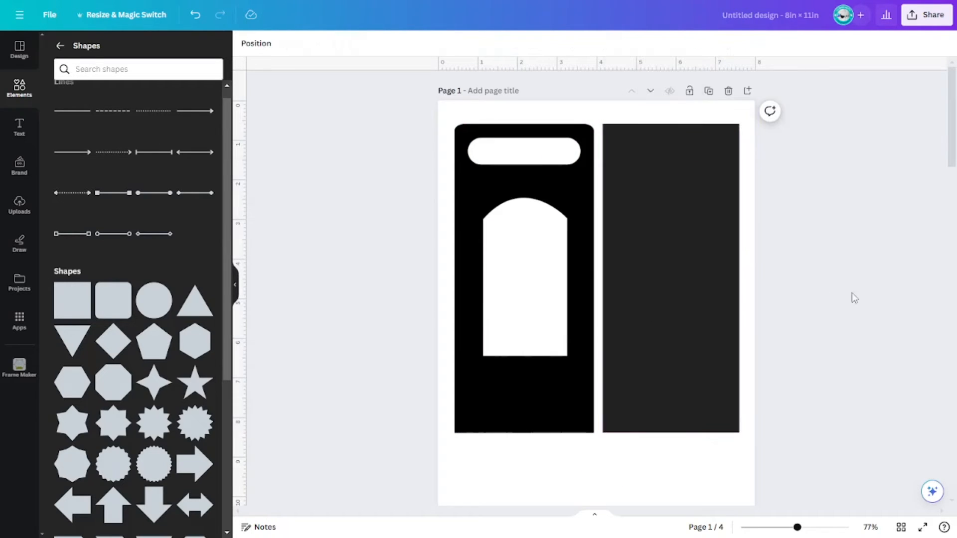
Step: Add a rectangle frame and stretch it over the dark rectangle beside the hanger
left_click(20, 91)
scroll(124, 209, "down", 10)
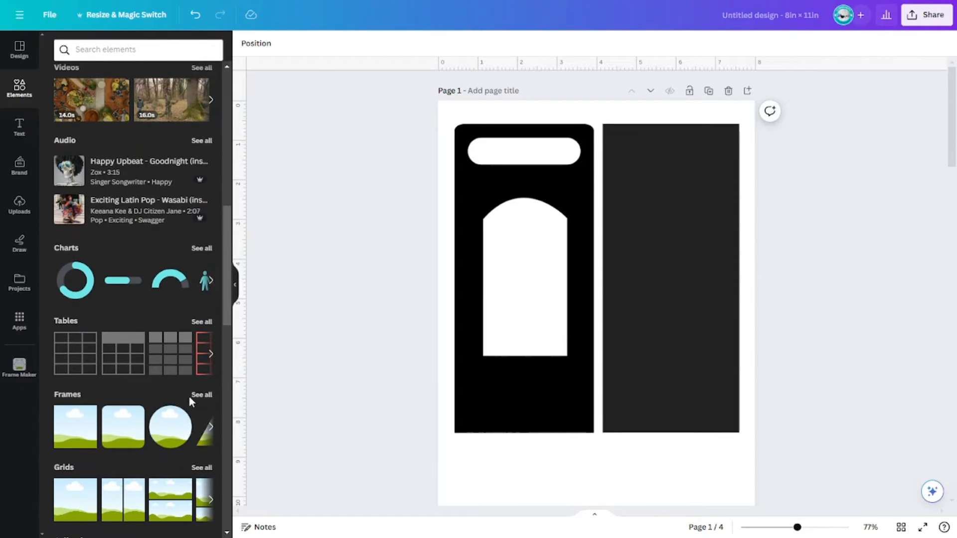
scroll(189, 399, "down", 1)
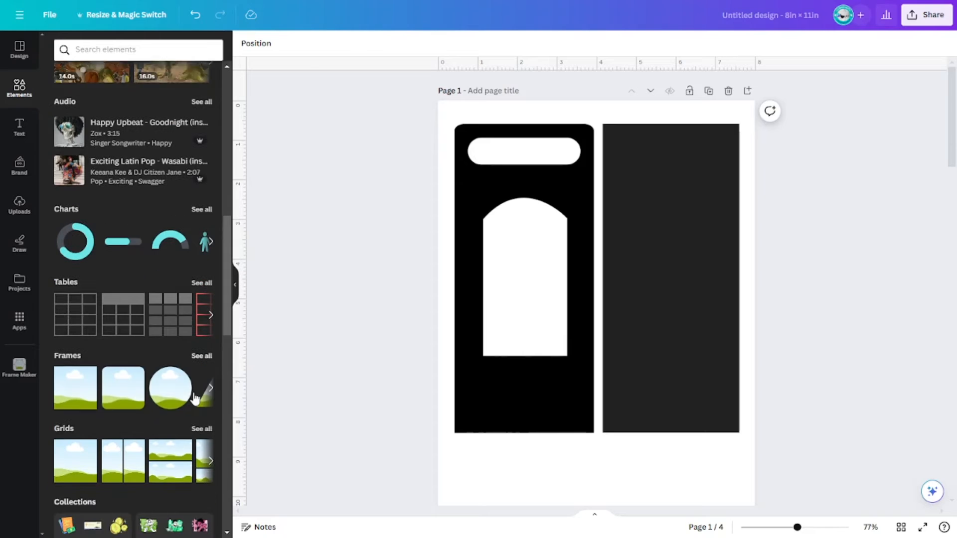
left_click(73, 381)
left_click_drag(575, 328, 660, 210)
left_click_drag(764, 206, 741, 207)
left_click_drag(685, 285, 670, 432)
left_click(793, 380)
Step: Align the frame's left edge with the rectangle beneath it
left_click(601, 276)
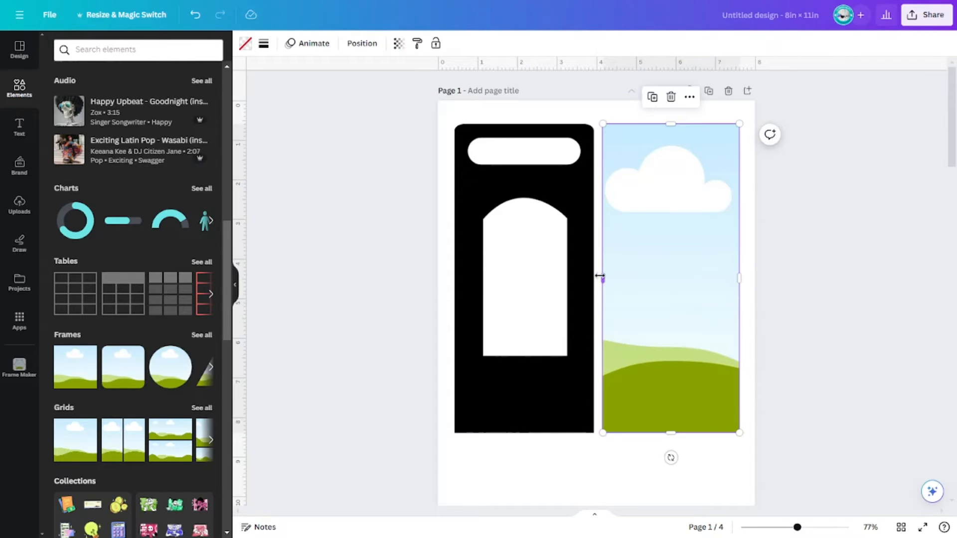
left_click_drag(601, 279, 600, 278)
left_click(783, 308)
left_click_drag(675, 265, 658, 254)
left_click(608, 270)
left_click(849, 325)
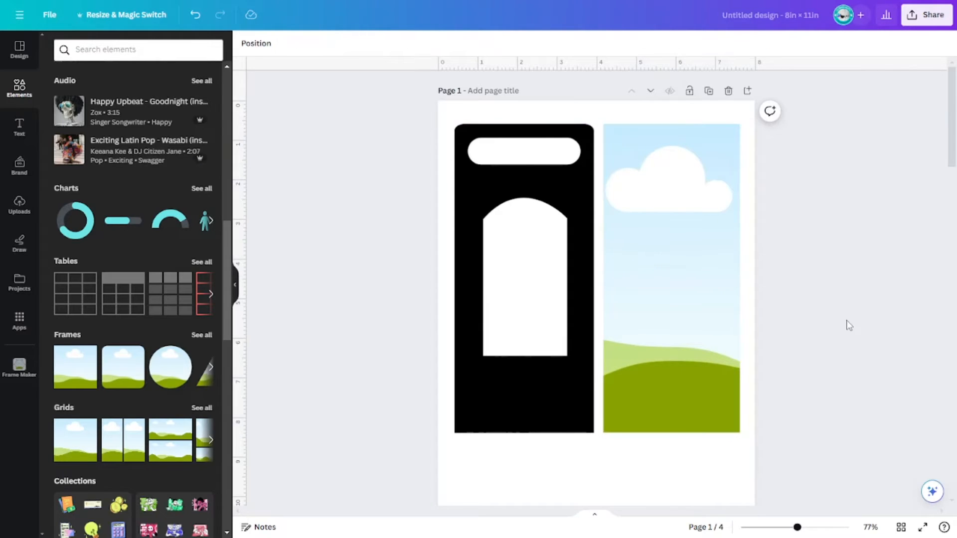
Step: Add an arch shape from the shapes library to the page
scroll(95, 117, "up", 10)
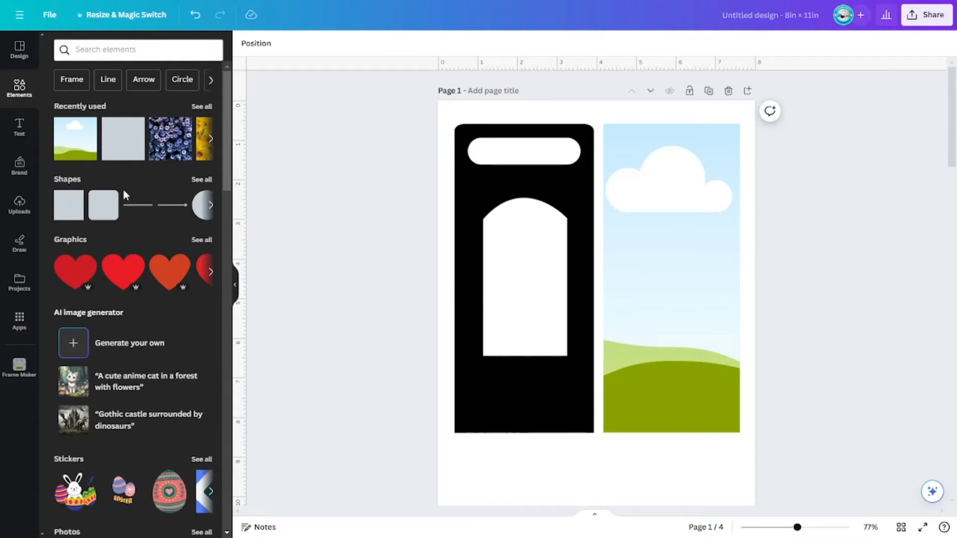
left_click(203, 180)
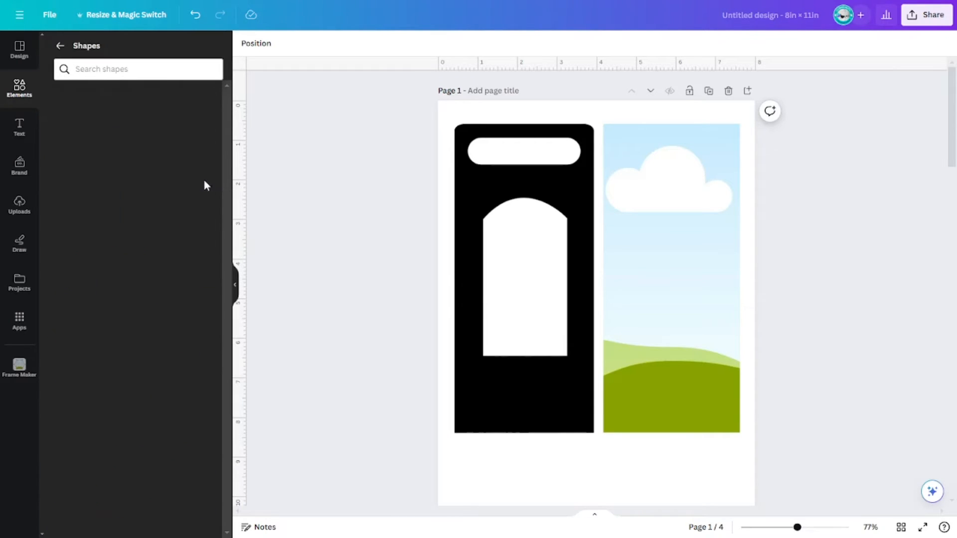
scroll(127, 297, "down", 2)
scroll(127, 297, "down", 3)
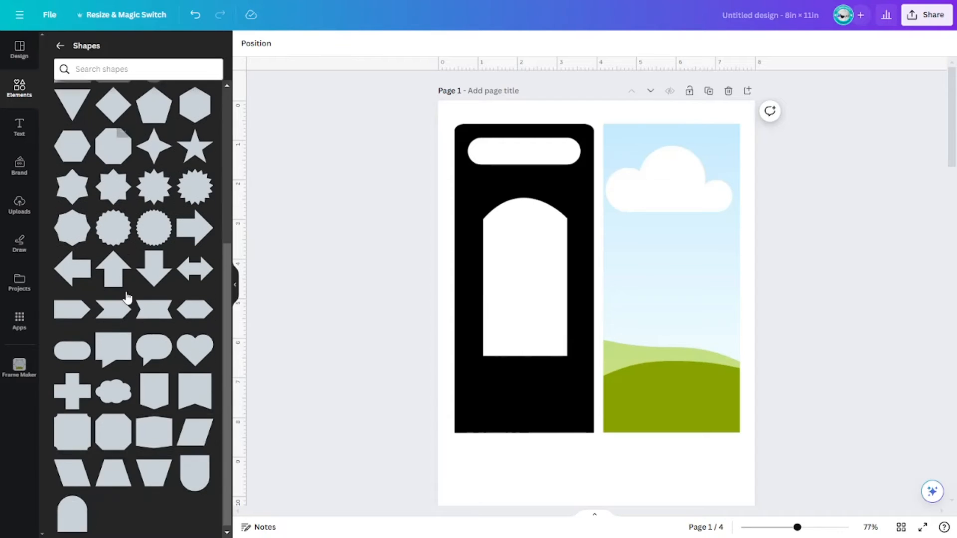
left_click(69, 526)
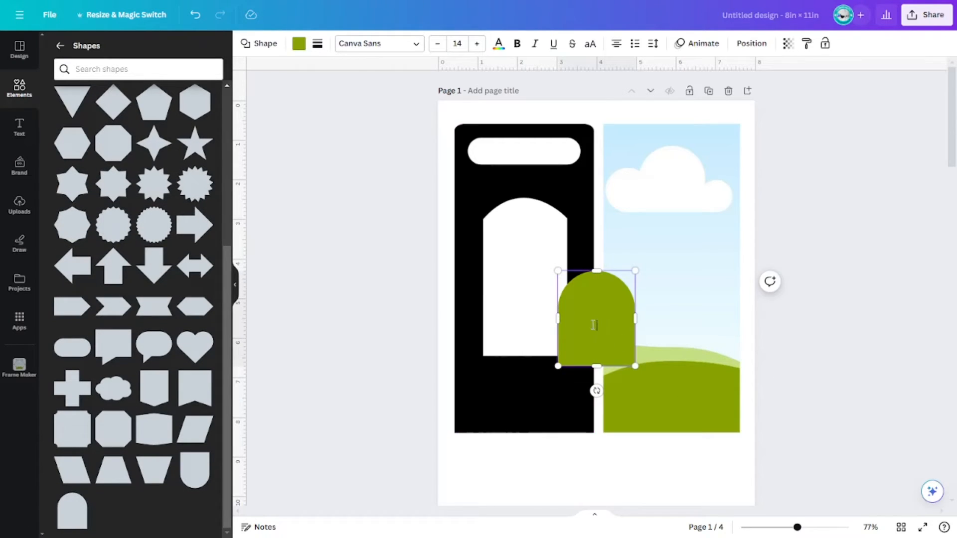
left_click(554, 314)
left_click_drag(582, 325, 537, 305)
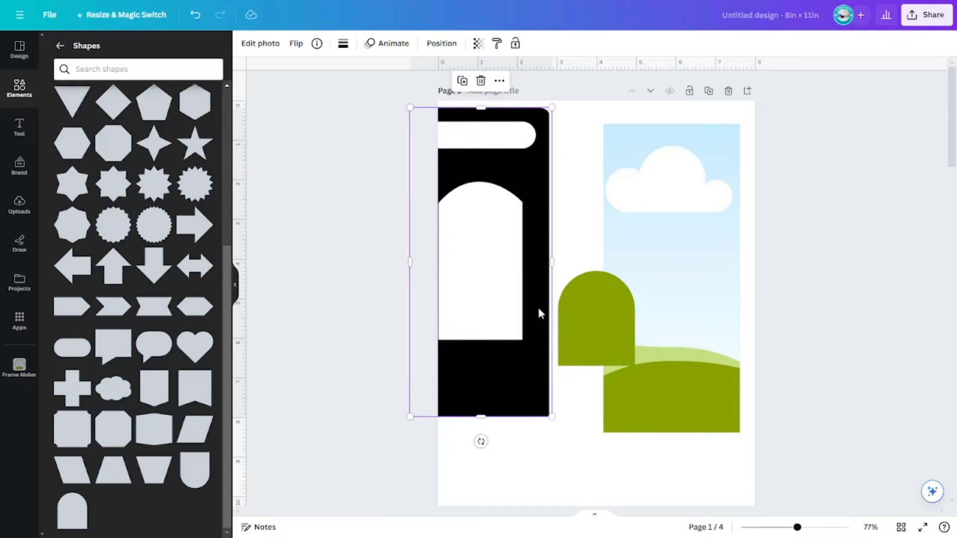
key("ctrl+z")
Step: Move the arch over the hanger's white arch window and resize it to cover the window
left_click(604, 348)
left_click_drag(610, 334, 540, 321)
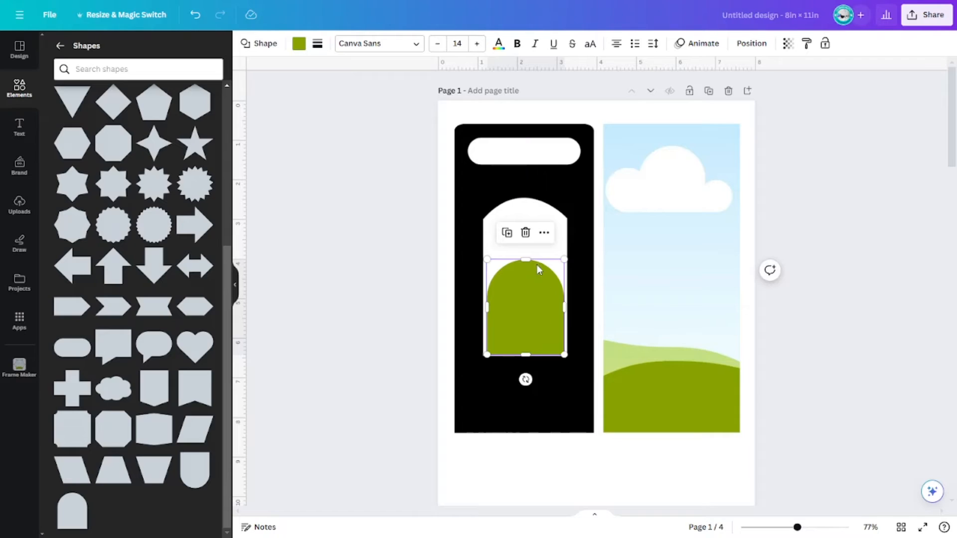
left_click_drag(530, 257, 529, 197)
left_click_drag(486, 274, 483, 273)
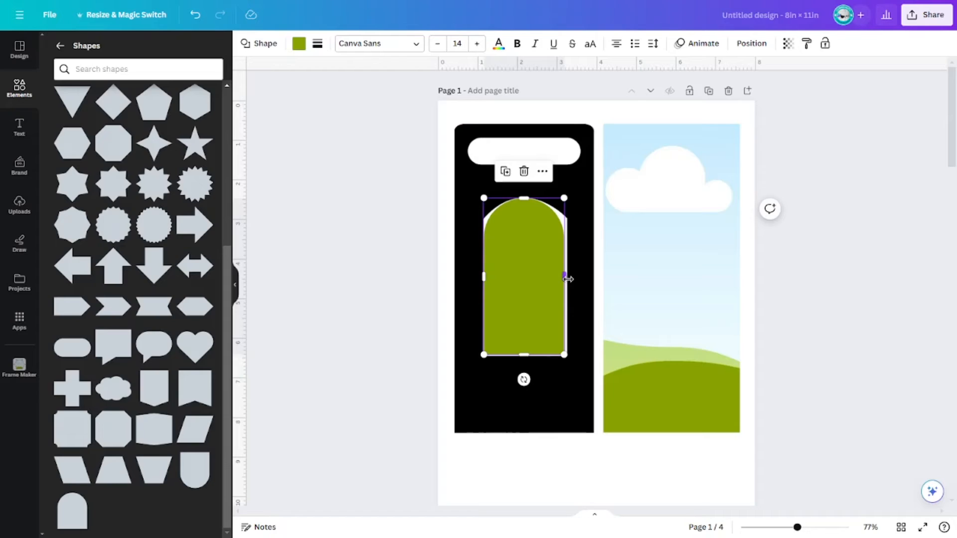
left_click_drag(568, 280, 566, 274)
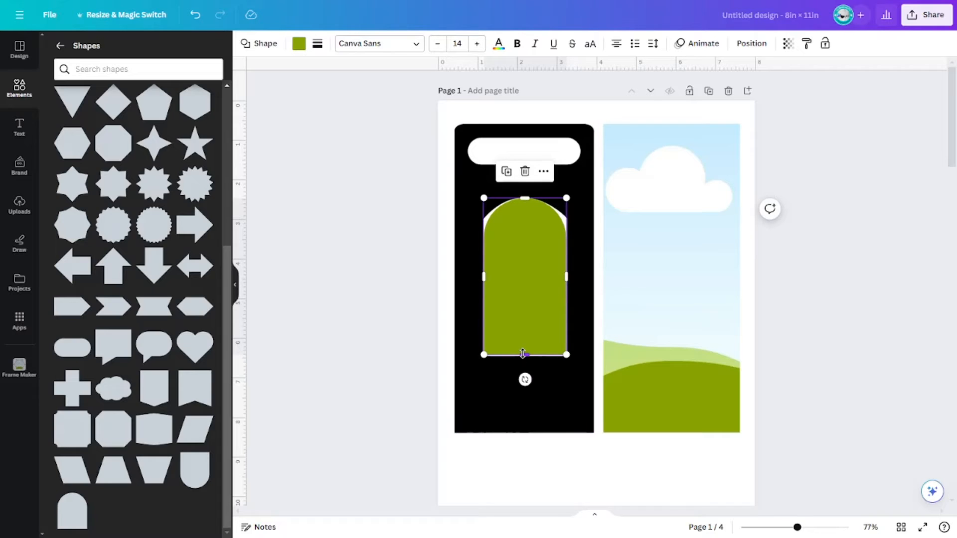
Step: Extend the arch's bottom edge slightly down to meet the bottom of the white window
left_click_drag(523, 354, 524, 357)
left_click(472, 275)
left_click(539, 279)
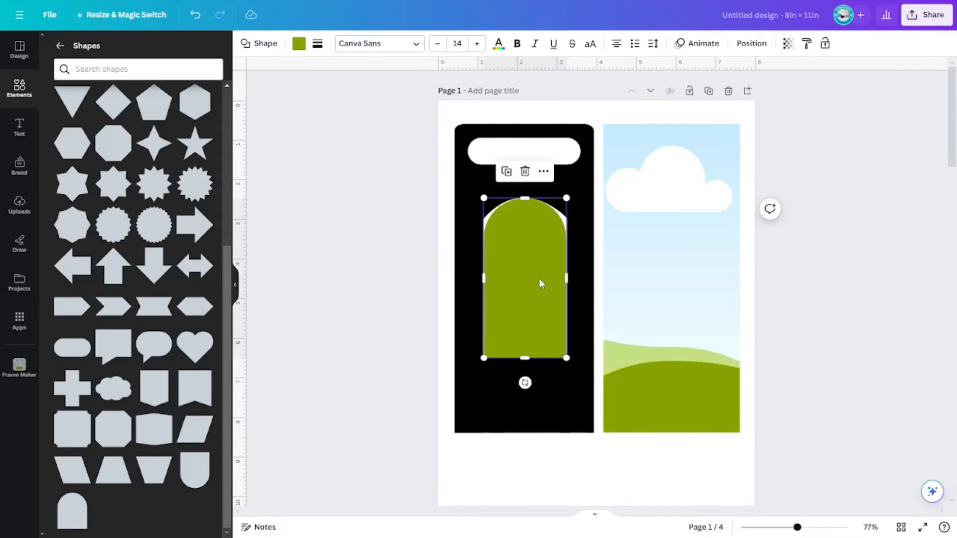
left_click(432, 274)
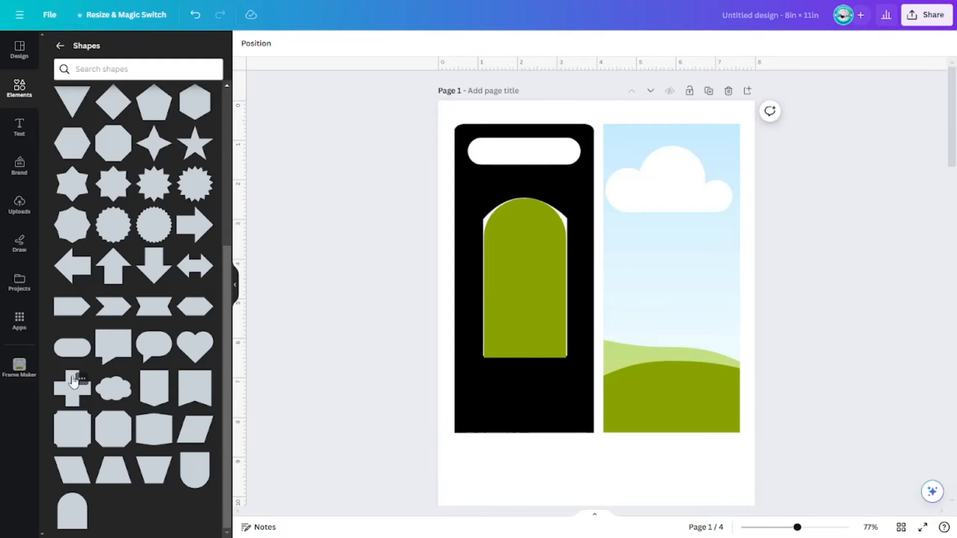
Step: Add a rounded rectangle shape and fit it over the hanger's white slot near the top
left_click(64, 356)
left_click(576, 343)
left_click(629, 327)
left_click_drag(630, 329, 480, 157)
left_click_drag(574, 152, 583, 152)
left_click(698, 222)
left_click(504, 150)
left_click_drag(530, 164, 529, 164)
scroll(956, 408, "down", 7)
scroll(955, 408, "up", 7)
left_click(925, 294)
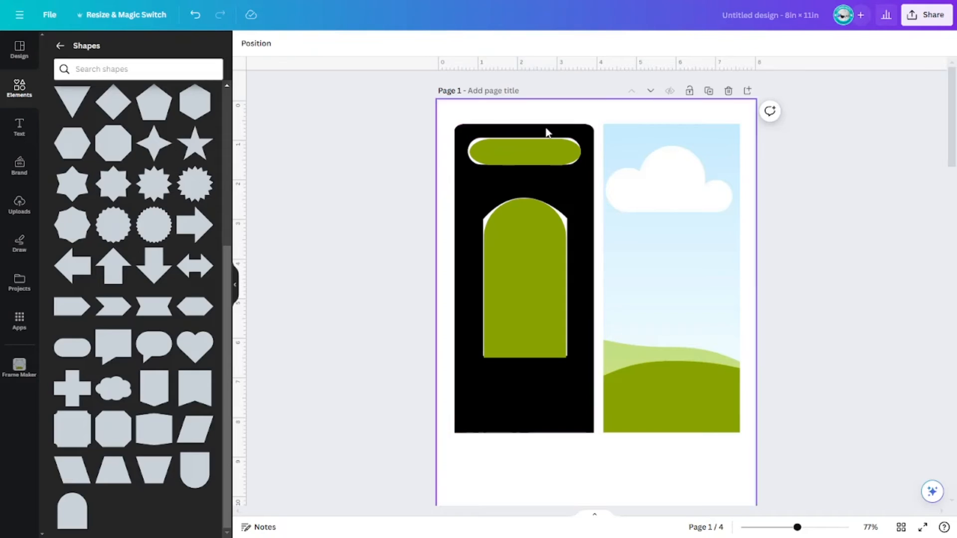
Step: Move the rounded rectangle and arch together onto the photo frame beside the hanger
left_click(525, 153)
left_click(531, 309, "shift")
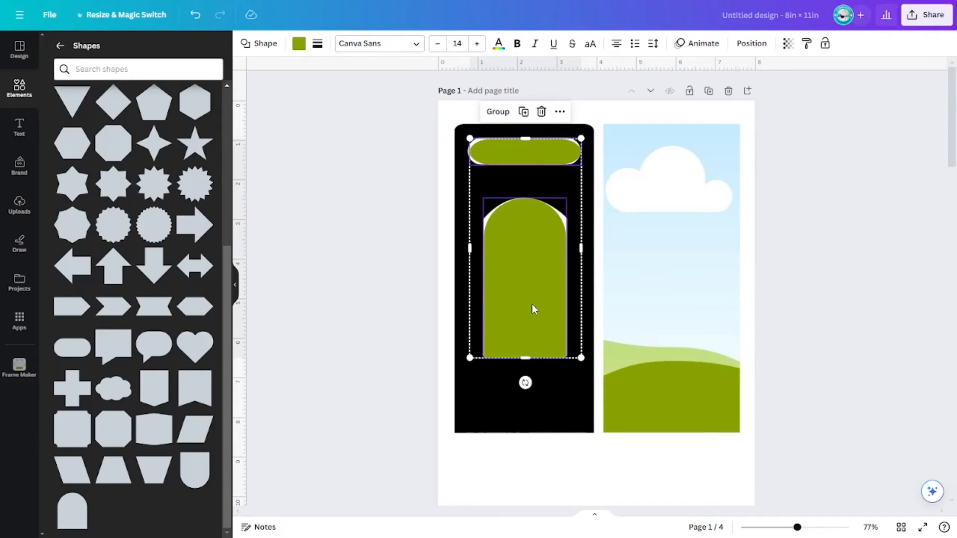
left_click_drag(533, 290, 676, 287)
left_click(679, 148)
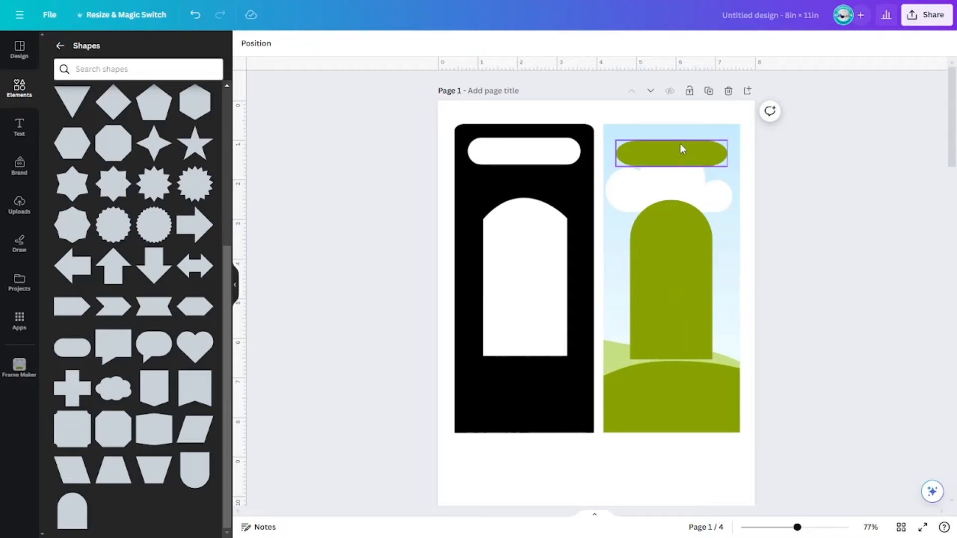
Step: Change the fill colour of both the rounded rectangle and the arch to white
left_click(299, 43)
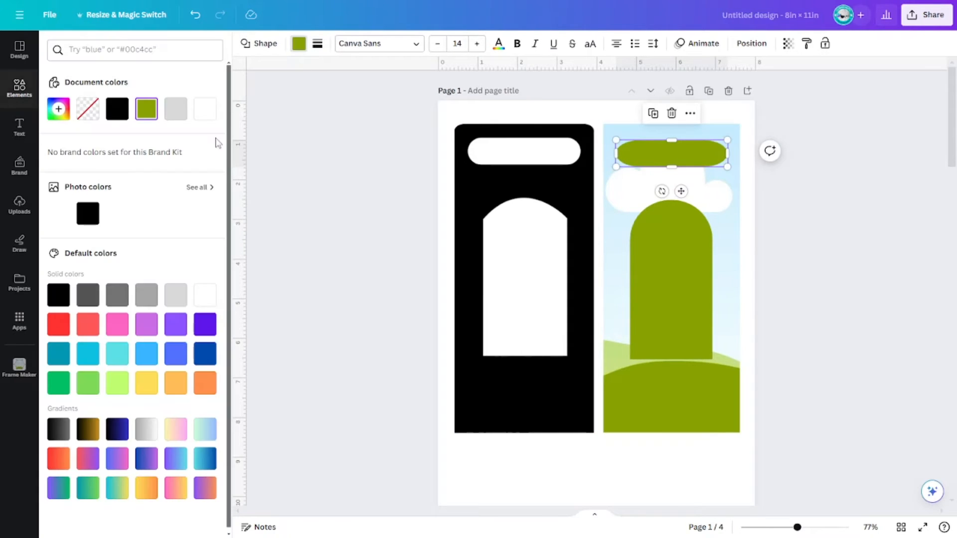
left_click(204, 295)
left_click(676, 301)
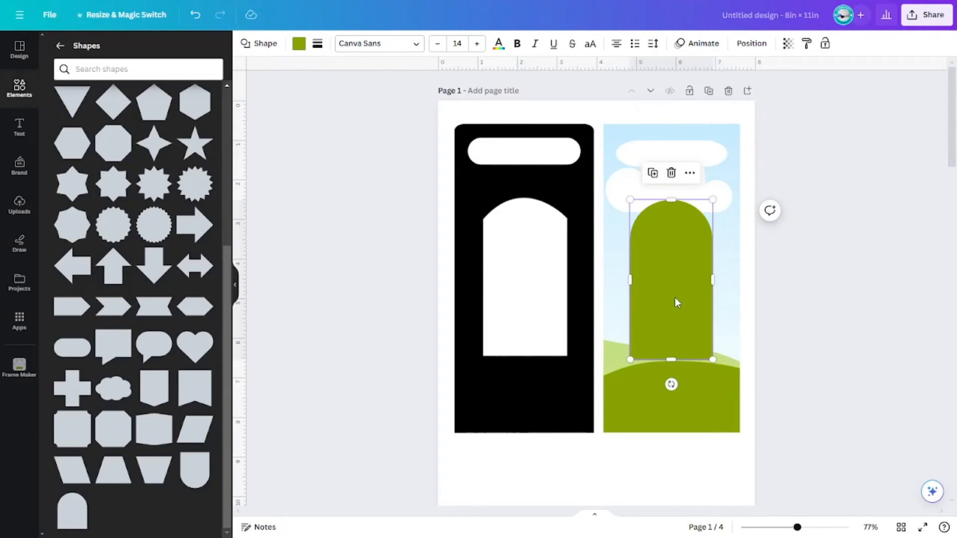
left_click(299, 43)
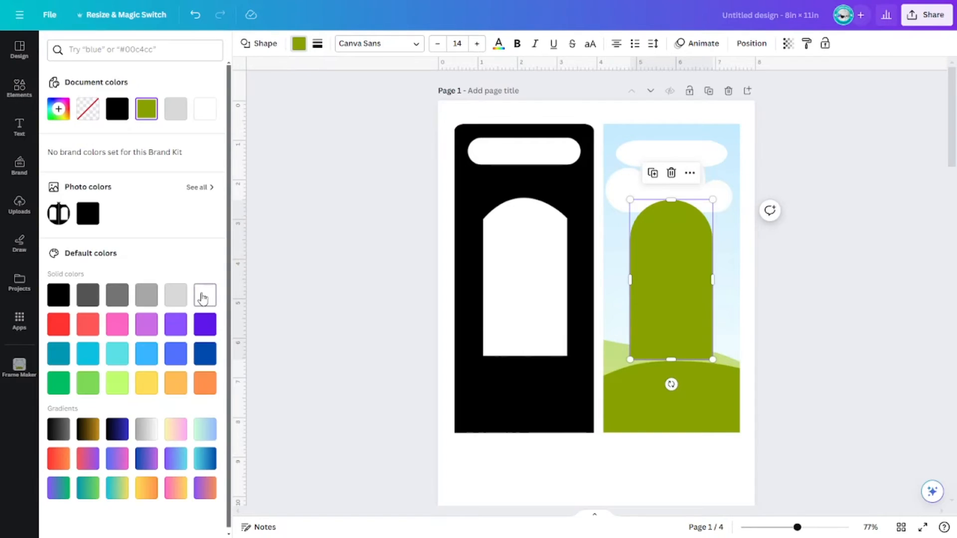
left_click(205, 295)
left_click(807, 325)
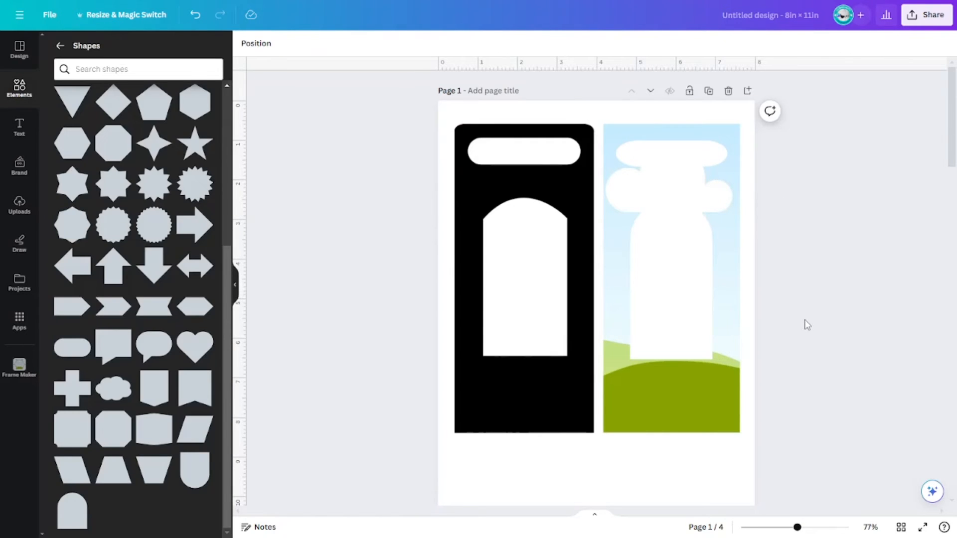
Step: Give the photo frame a solid border of weight 1
left_click_drag(708, 153, 706, 161)
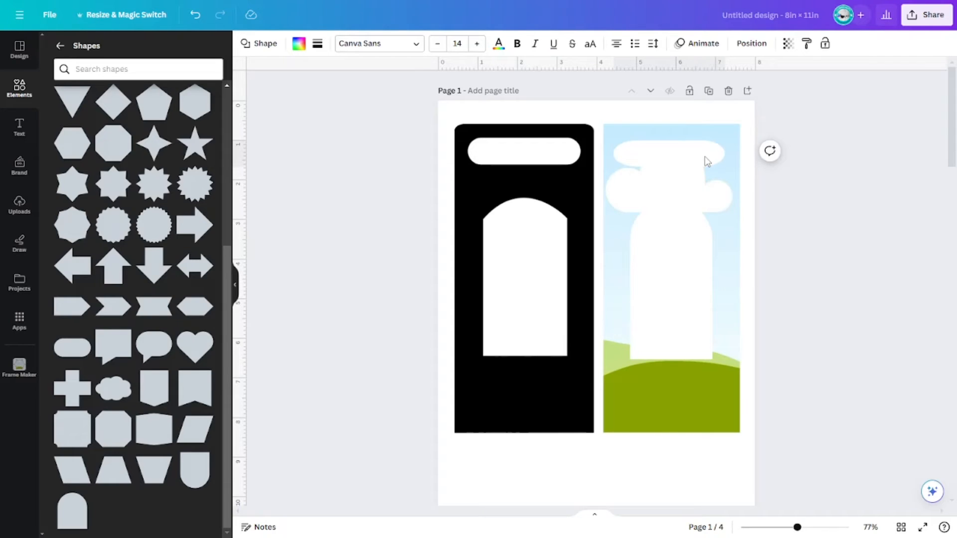
left_click(842, 369)
left_click(714, 428)
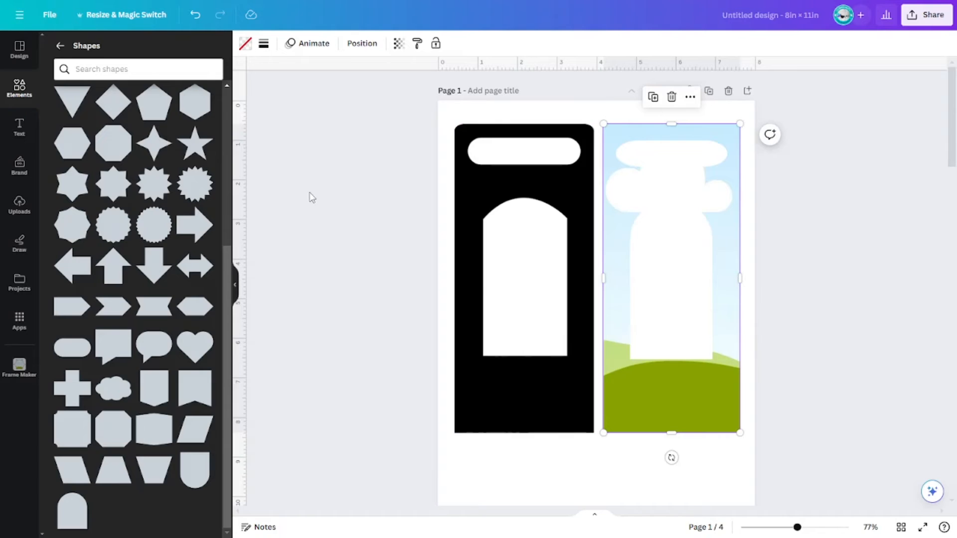
left_click(793, 464)
left_click(681, 424)
left_click(793, 417)
left_click(711, 399)
left_click(821, 414)
left_click(693, 410)
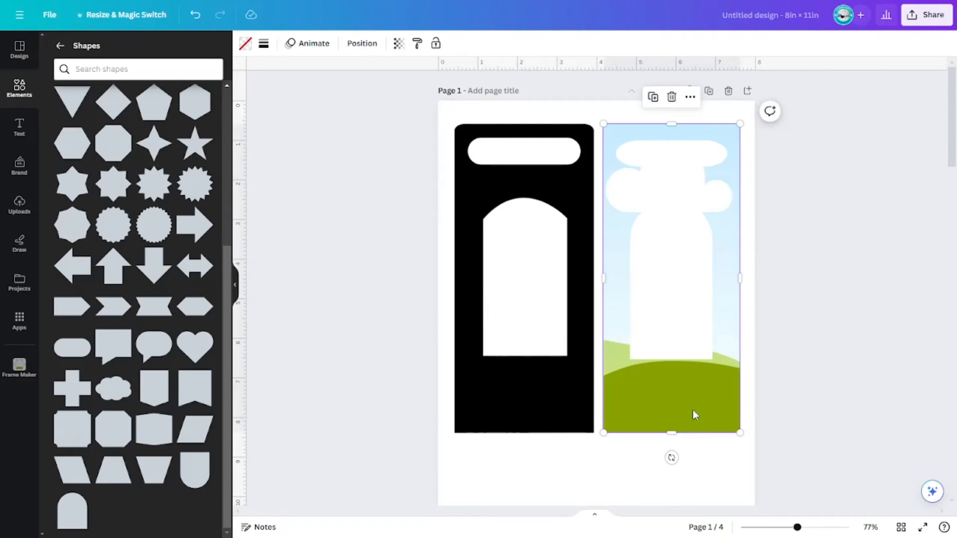
left_click(264, 46)
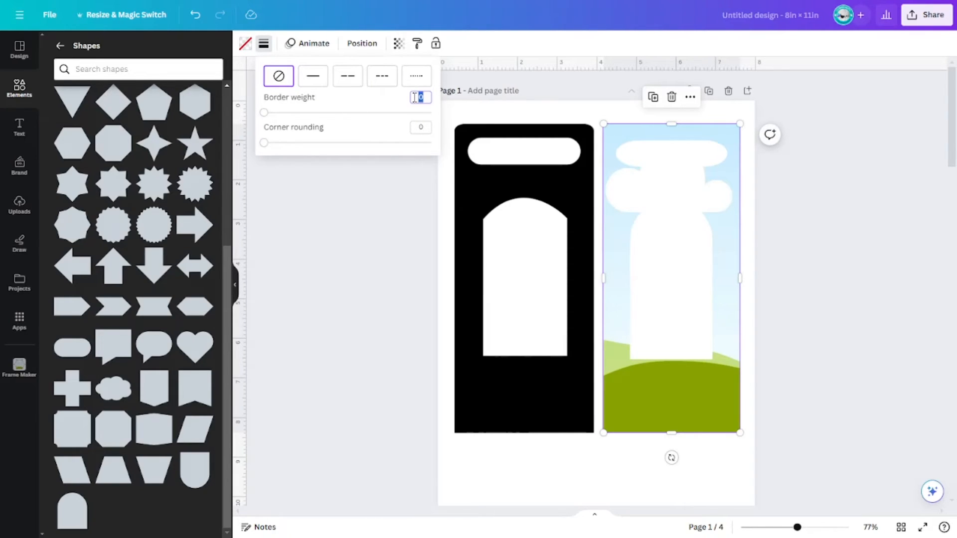
key("Return")
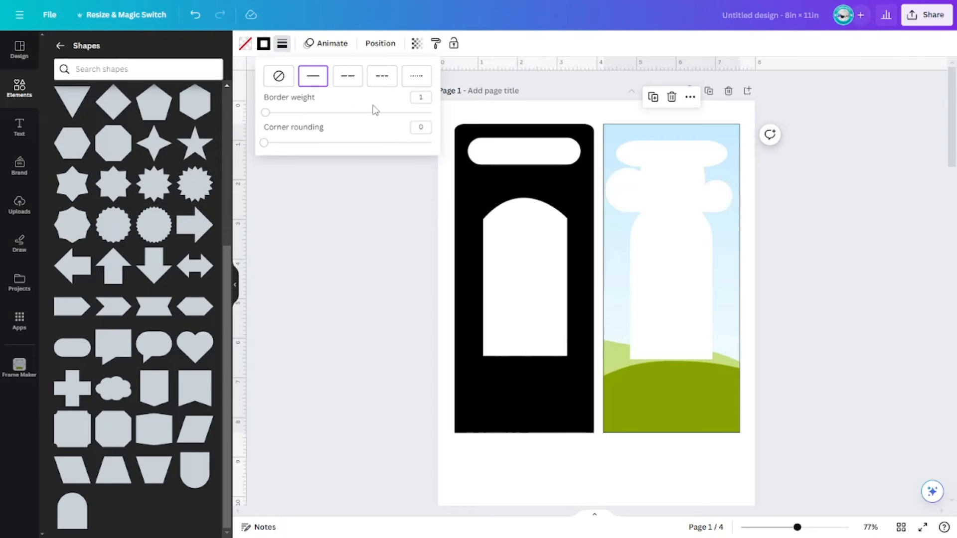
Step: Give the white arch shape a solid border of weight 1
left_click(794, 254)
left_click(813, 304)
left_click(683, 303)
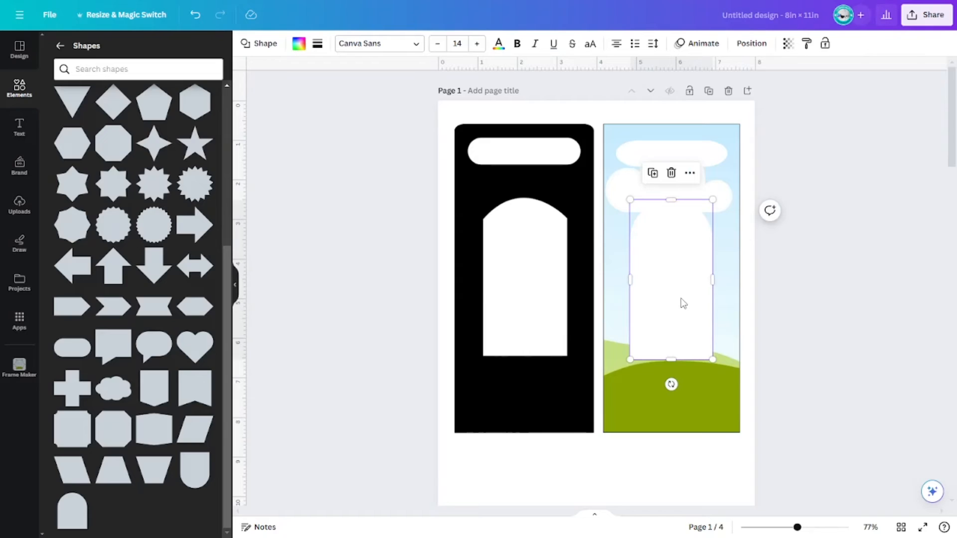
left_click(317, 44)
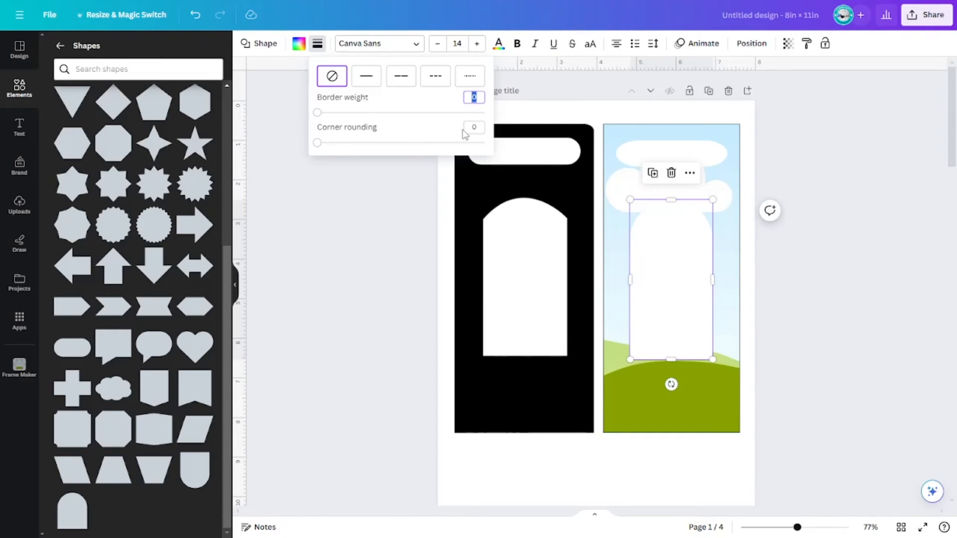
key("Return")
left_click(900, 338)
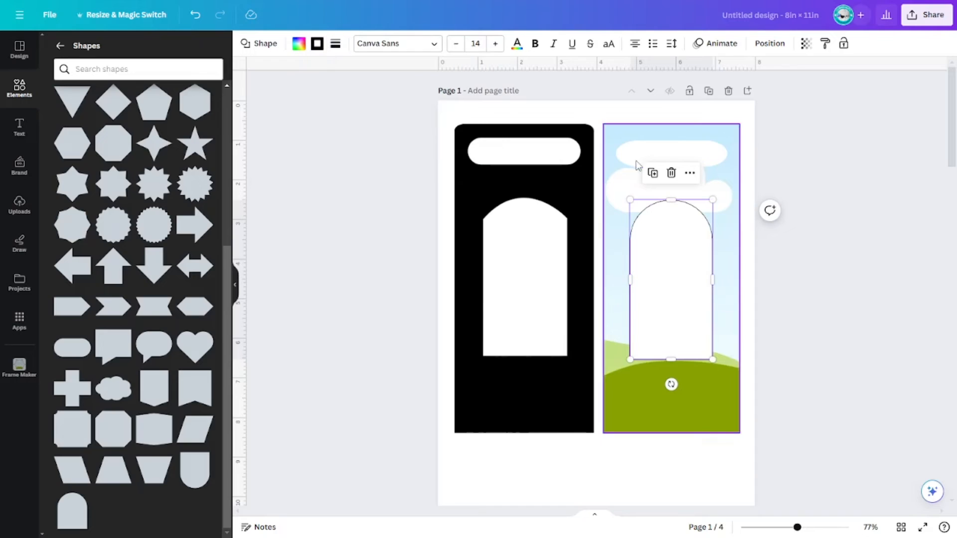
Step: Give the white rounded rectangle a solid border of weight 1
left_click(678, 154)
left_click(318, 44)
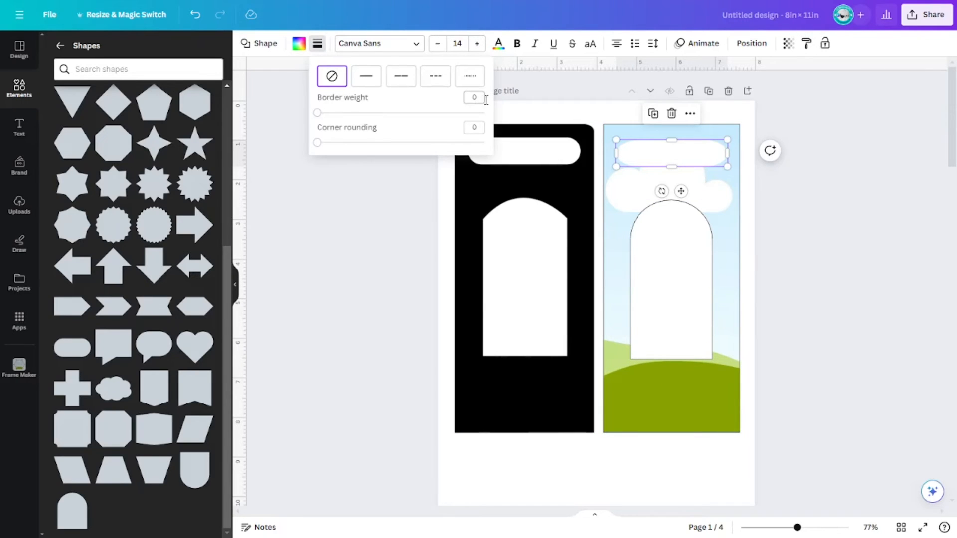
key("Escape")
left_click(808, 255)
left_click(673, 155)
left_click(319, 47)
key("Return")
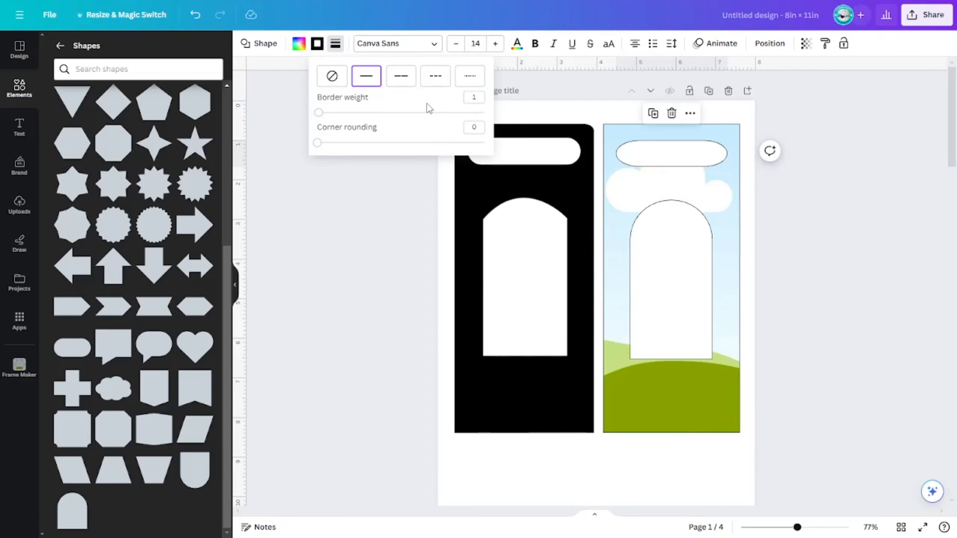
key("Escape")
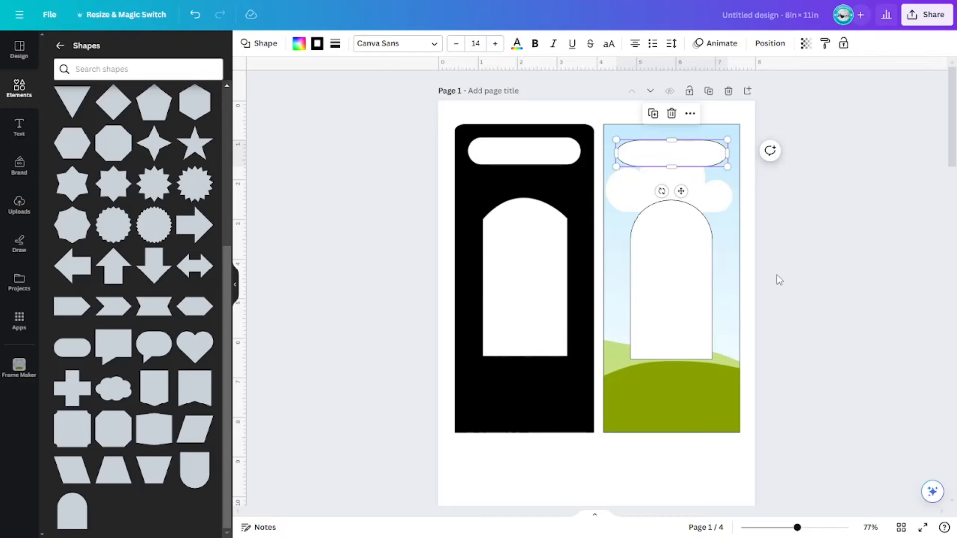
left_click(778, 280)
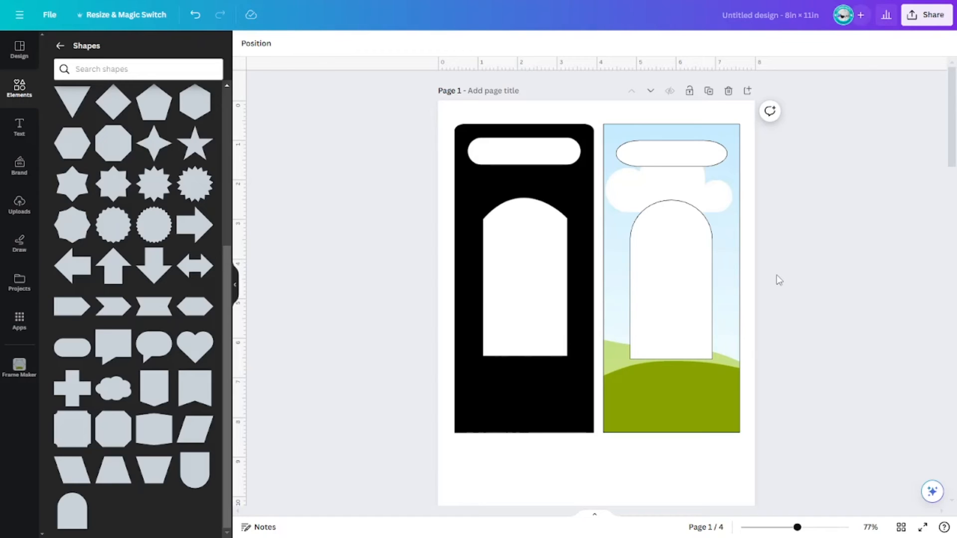
Step: Insert a new blank page below the first page
scroll(939, 347, "down", 1)
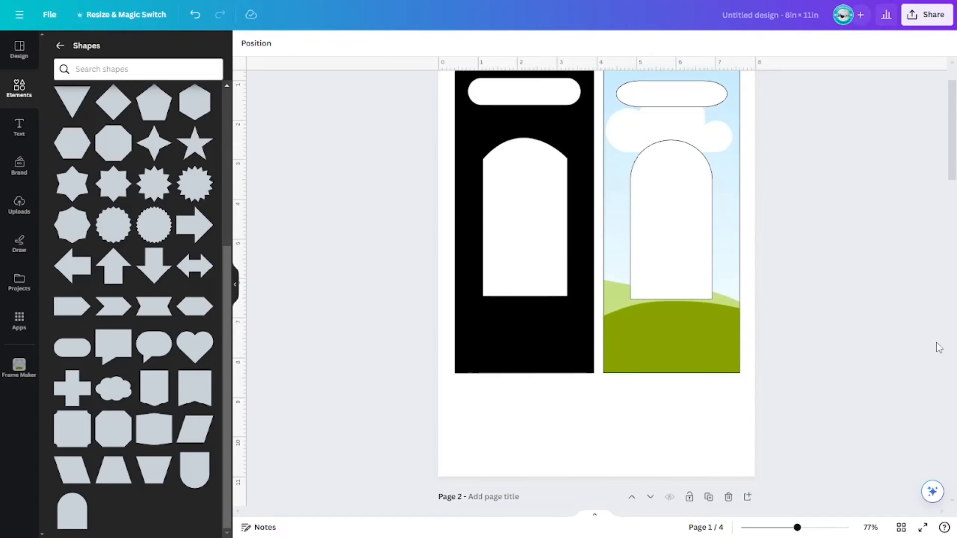
scroll(897, 349, "down", 2)
left_click(709, 378)
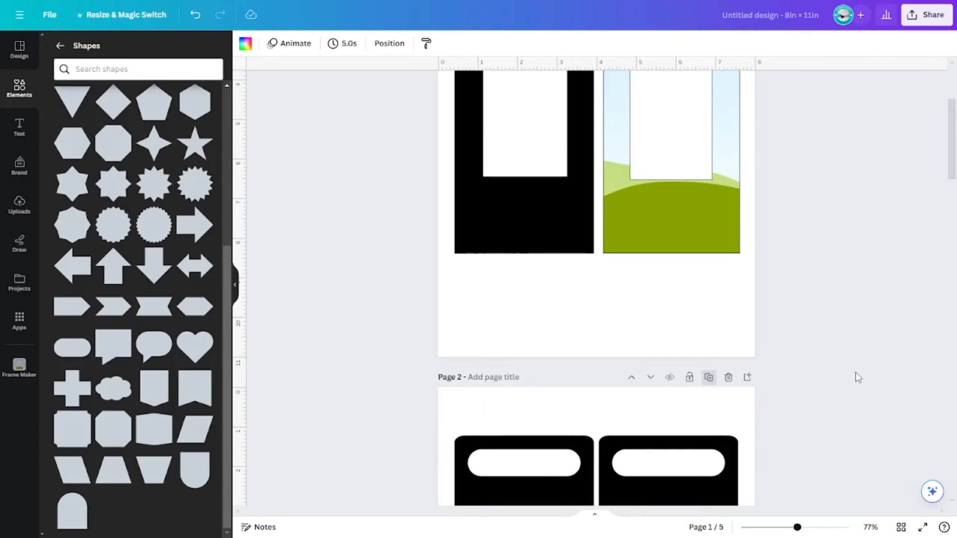
left_click(668, 362)
key("Delete")
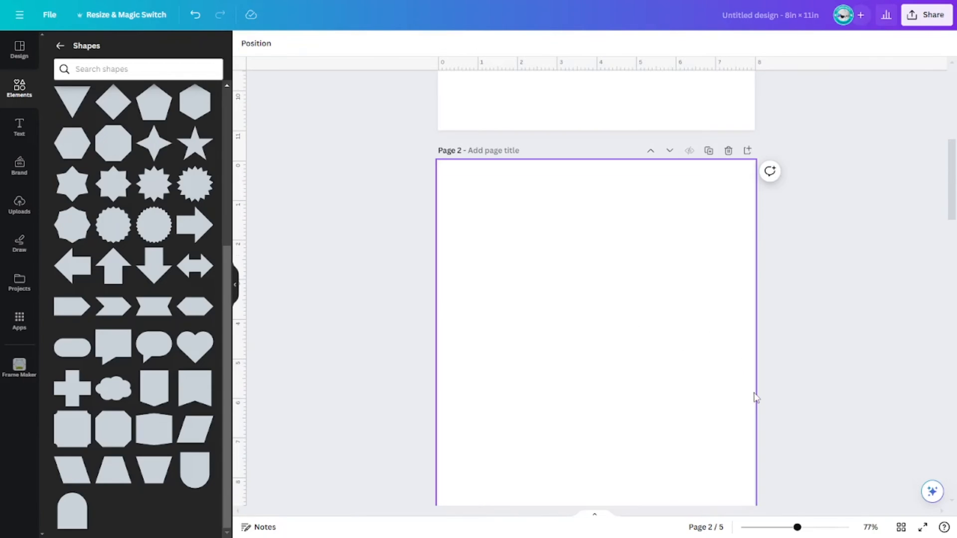
Step: Copy the bordered photo frame with its shapes onto the new page and place it toward the left
scroll(824, 305, "up", 6)
left_click_drag(835, 306, 690, 179)
scroll(769, 306, "down", 10)
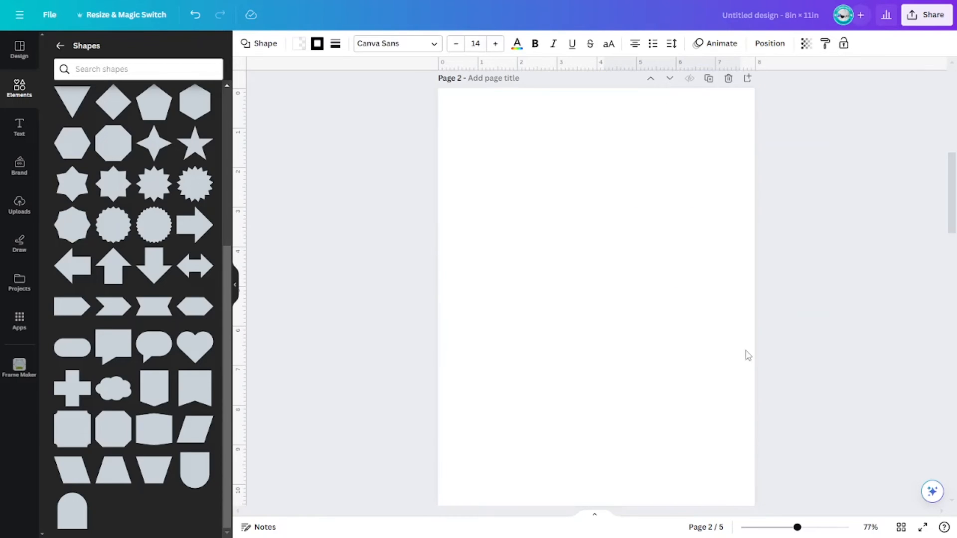
left_click(589, 276)
key("ctrl+v")
left_click_drag(668, 284, 531, 285)
left_click(668, 393)
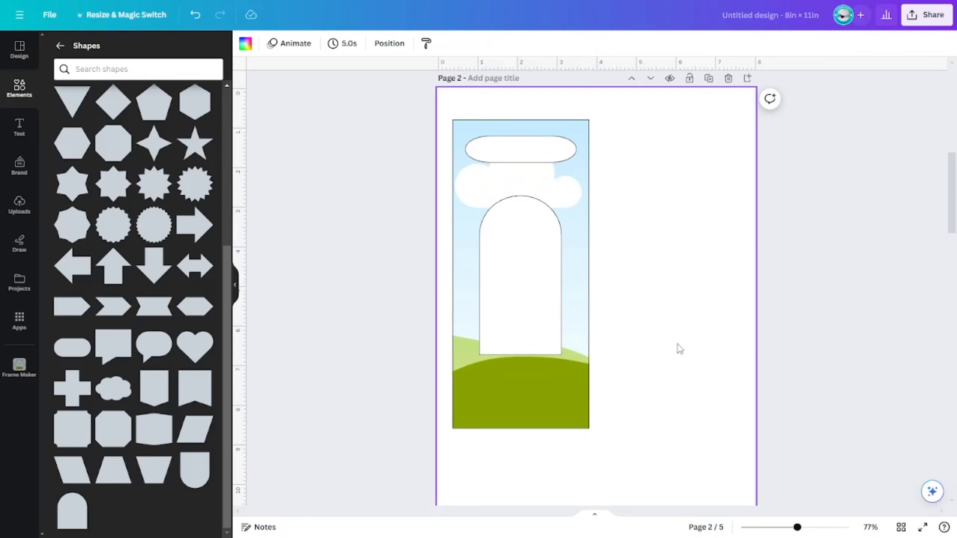
Step: Stretch the arch to about 2.1 by 5.1 in and centre it on the frame
left_click(498, 304)
left_click_drag(507, 314, 518, 317)
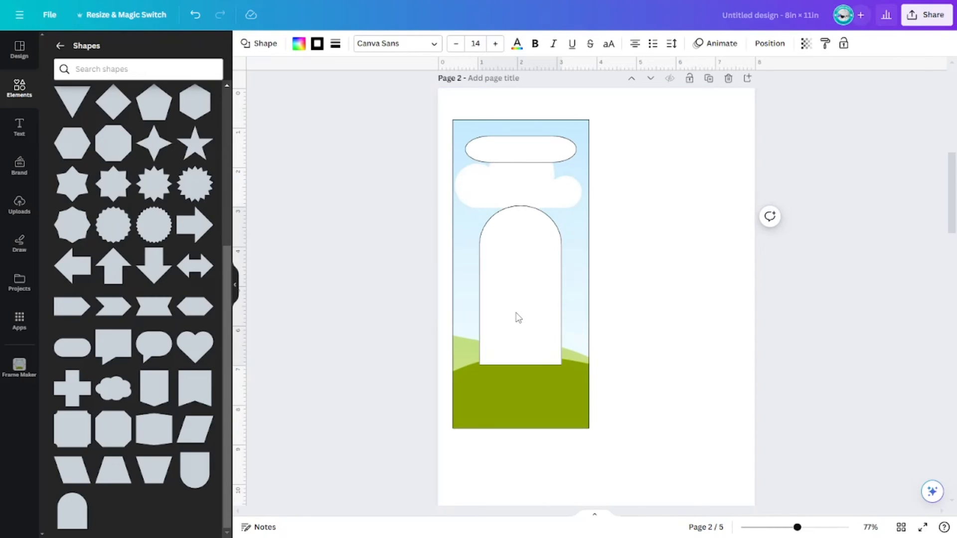
left_click_drag(519, 206, 519, 185)
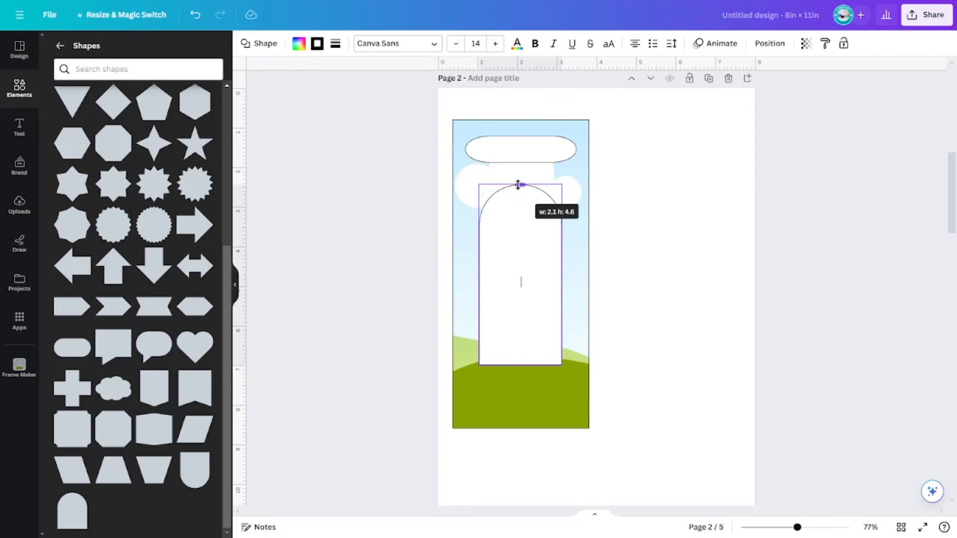
left_click_drag(525, 365, 527, 384)
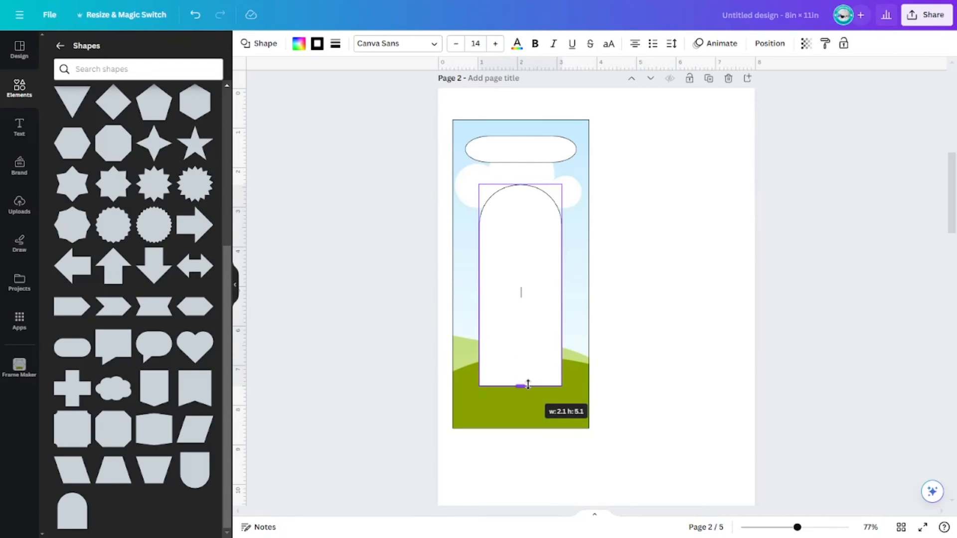
left_click(607, 384)
left_click(512, 321)
left_click_drag(513, 320, 513, 323)
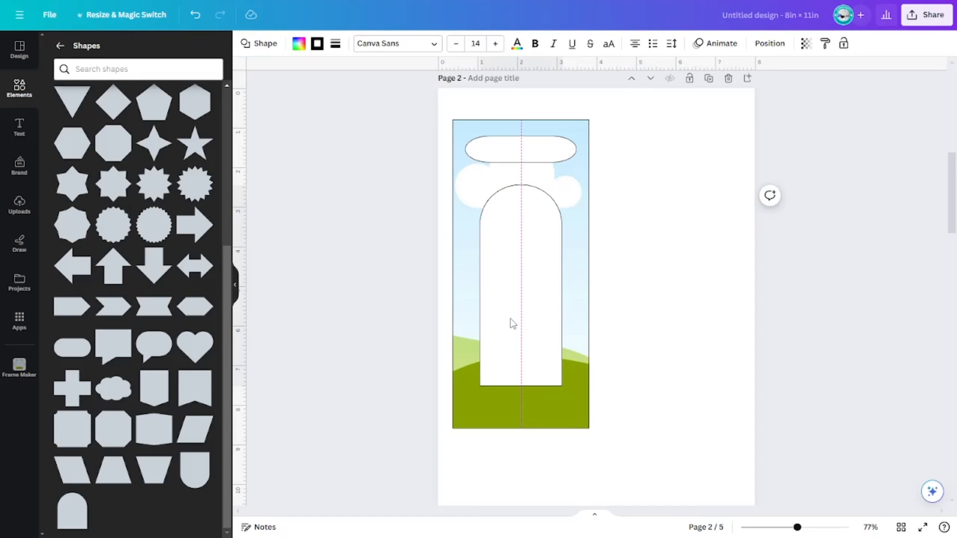
Step: Nudge the rounded rectangle slightly down on the frame
left_click(540, 157)
left_click(633, 136)
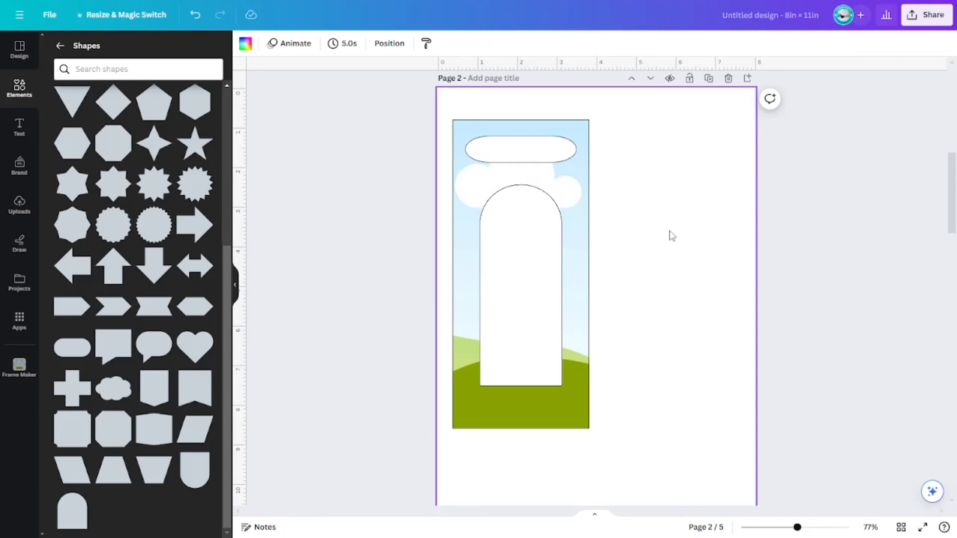
left_click(538, 151)
left_click_drag(538, 151, 532, 158)
left_click(621, 222)
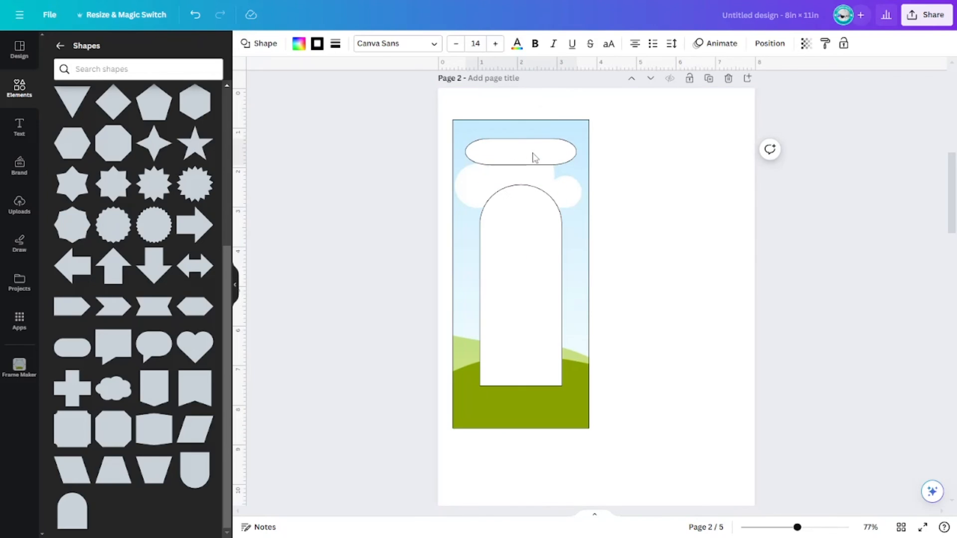
left_click(669, 239)
left_click(899, 333)
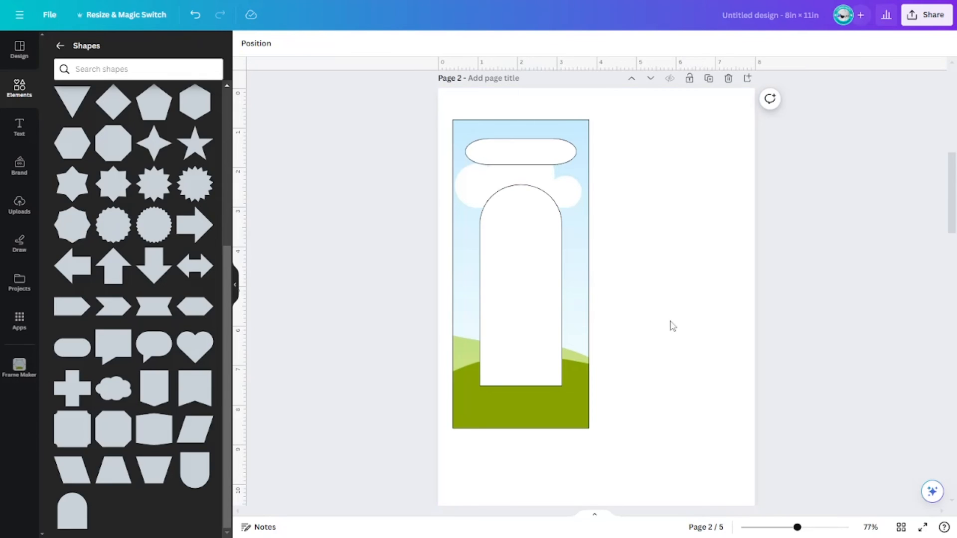
Step: Duplicate the frame with its shapes and place the copy beside the original
left_click_drag(692, 391, 501, 144)
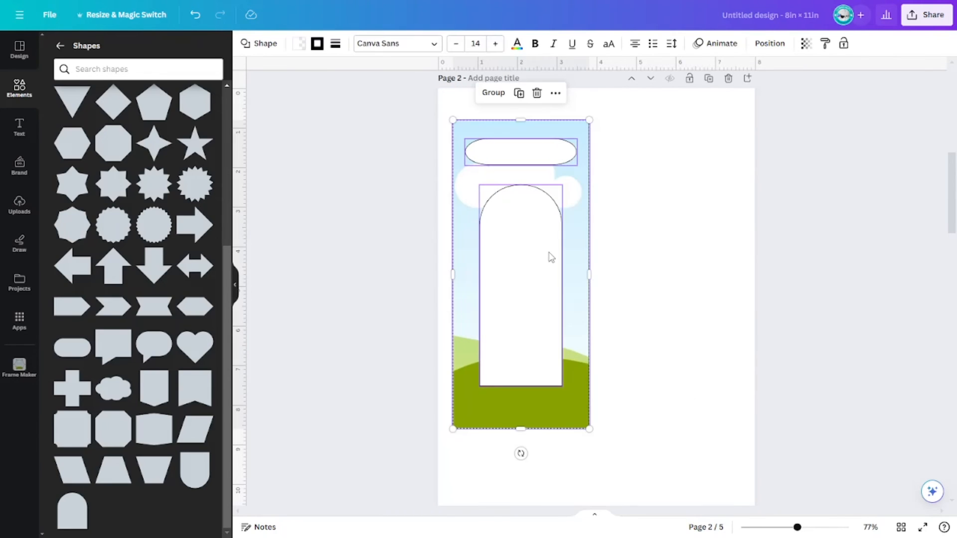
key("ctrl+d")
left_click_drag(550, 258, 669, 245)
left_click_drag(869, 334, 513, 138)
left_click_drag(654, 266, 654, 267)
left_click(829, 338)
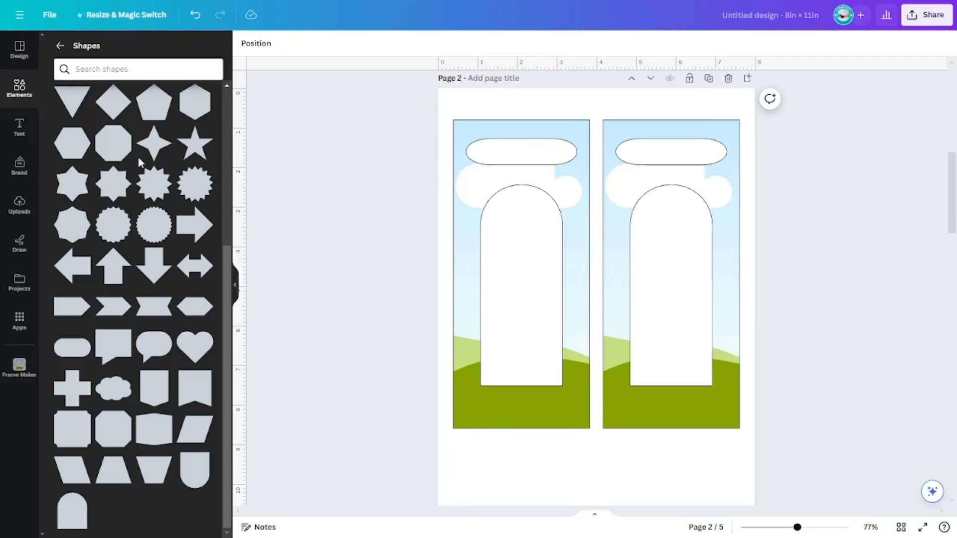
Step: Search photos for "flower photo" and drop a blue hydrangea photo into the right door hanger frame
left_click(61, 46)
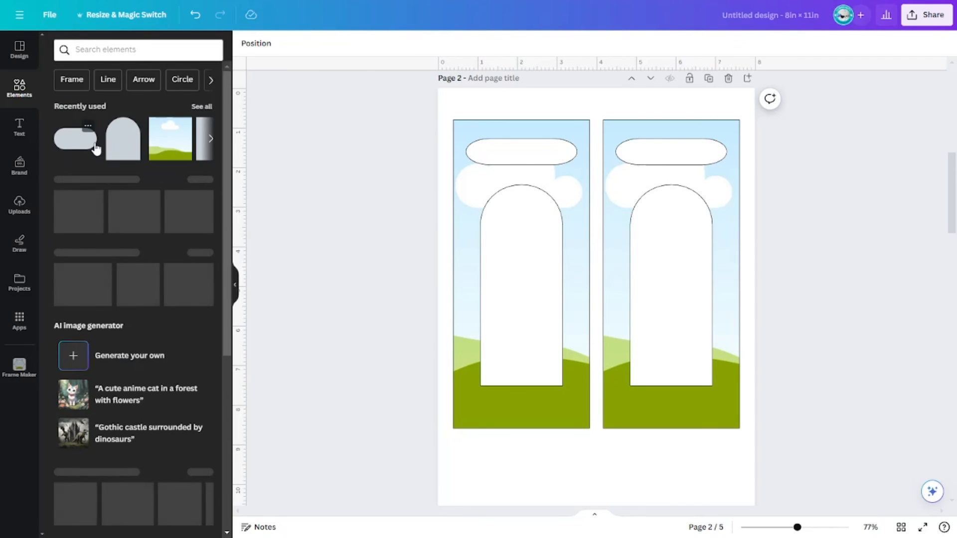
left_click(120, 51)
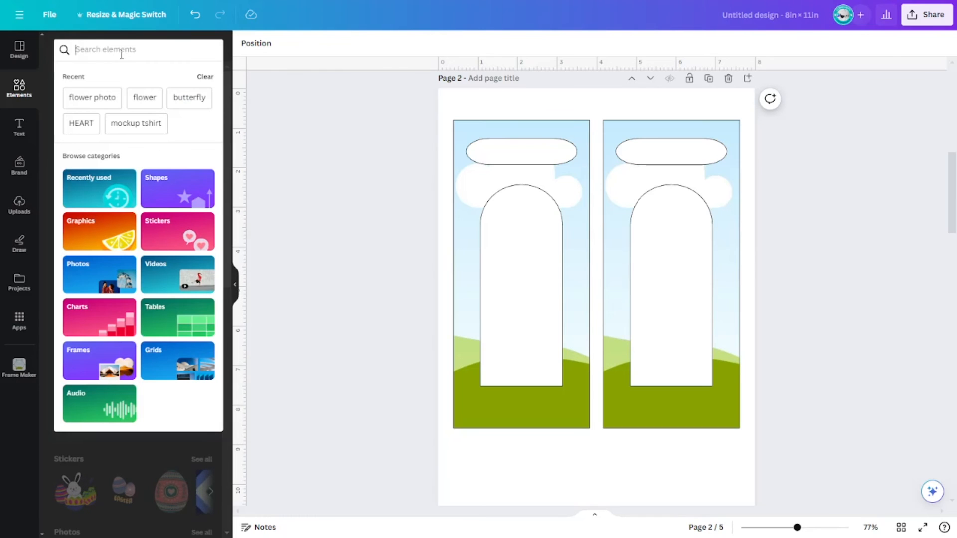
left_click(98, 97)
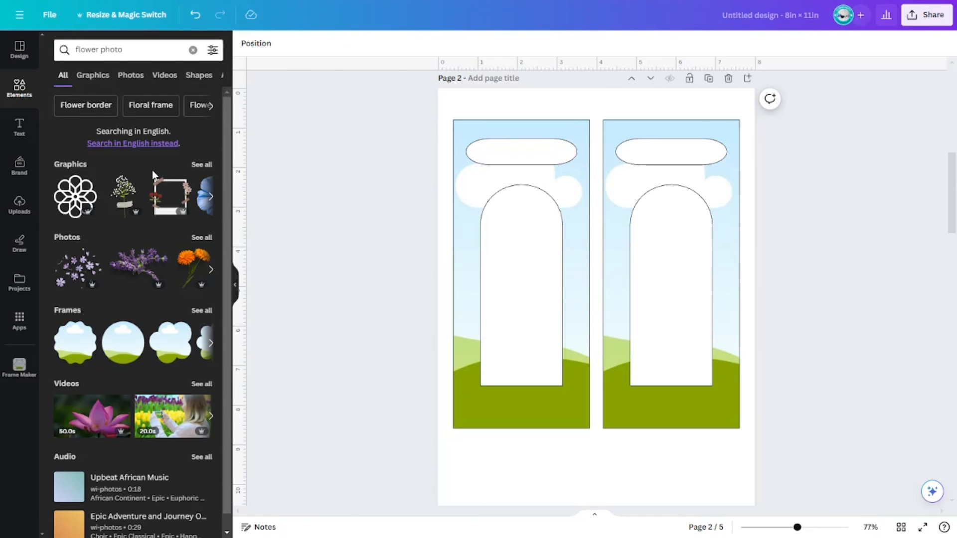
left_click(131, 77)
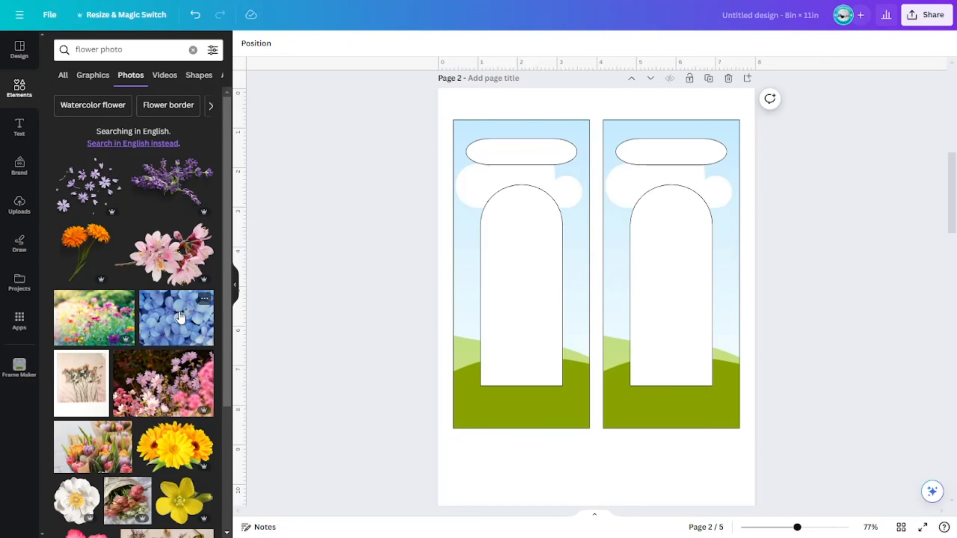
left_click(180, 319)
left_click_drag(620, 302, 718, 272)
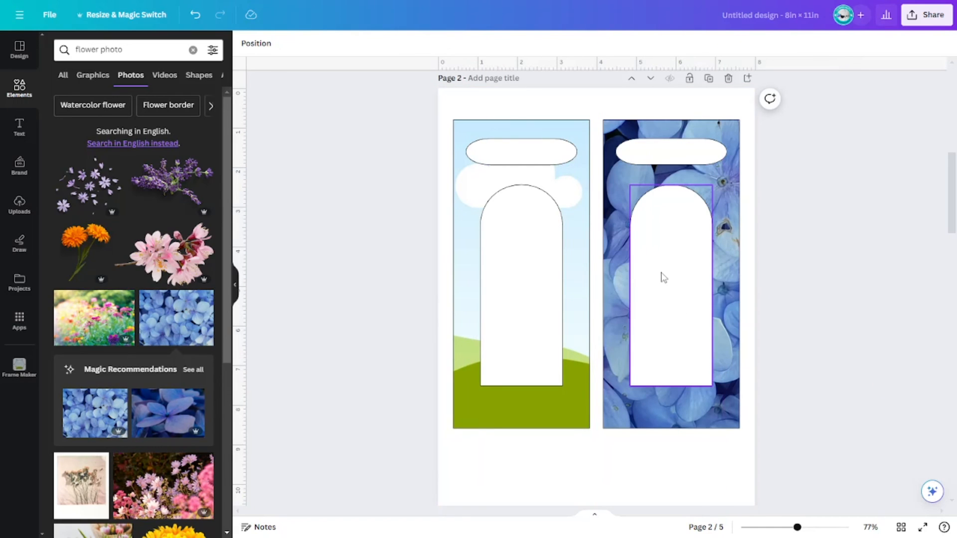
left_click(651, 243)
left_click(780, 274)
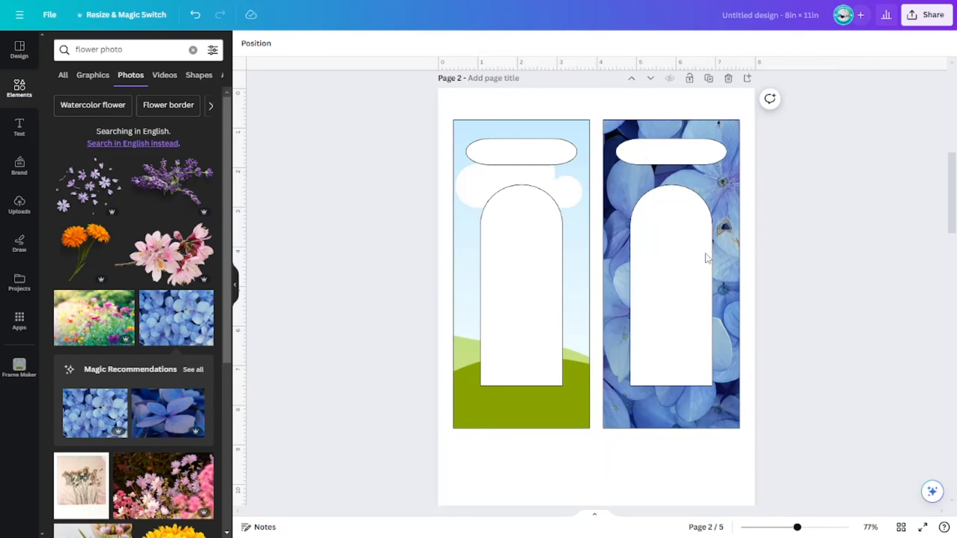
Step: Browse further flower photos and place a yellow daisy photo into the left door hanger frame
scroll(160, 315, "down", 6)
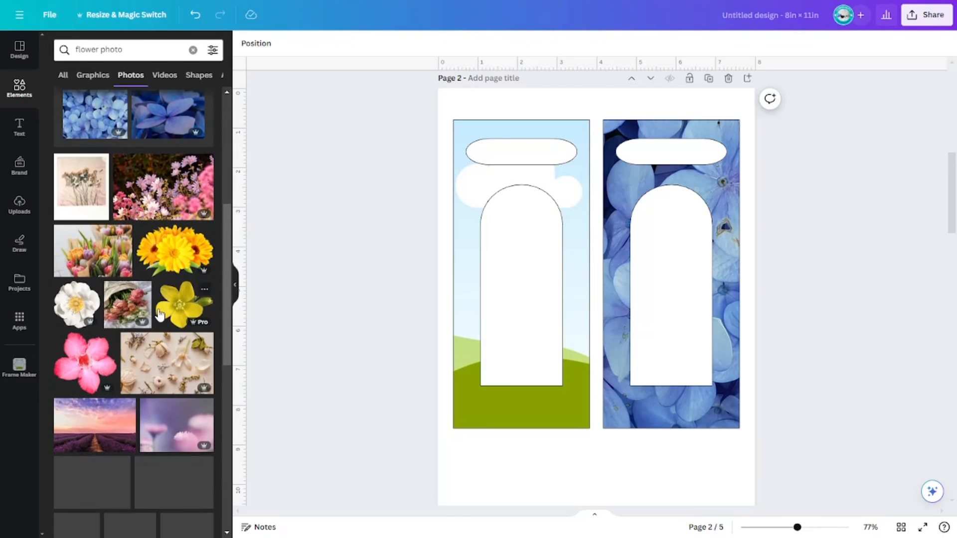
scroll(160, 314, "down", 9)
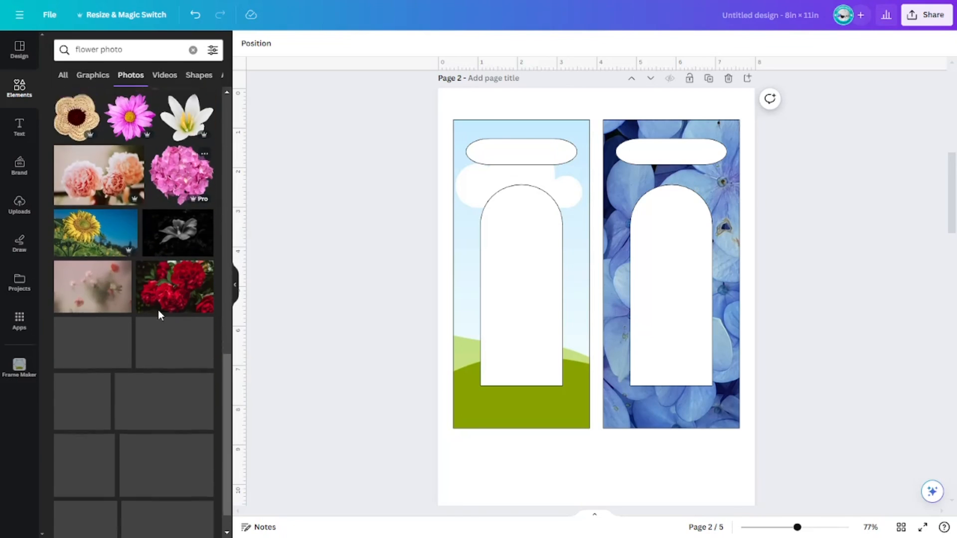
scroll(159, 314, "down", 2)
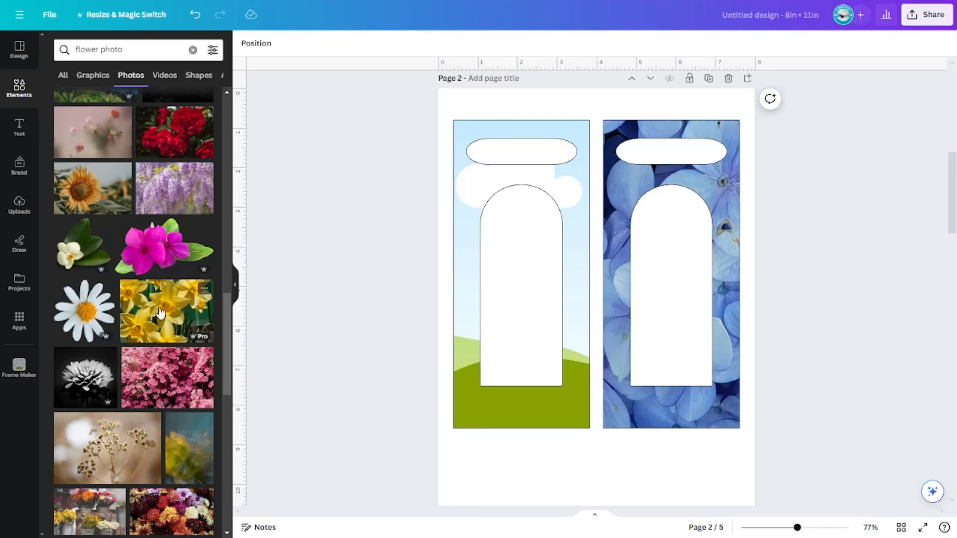
scroll(160, 312, "down", 7)
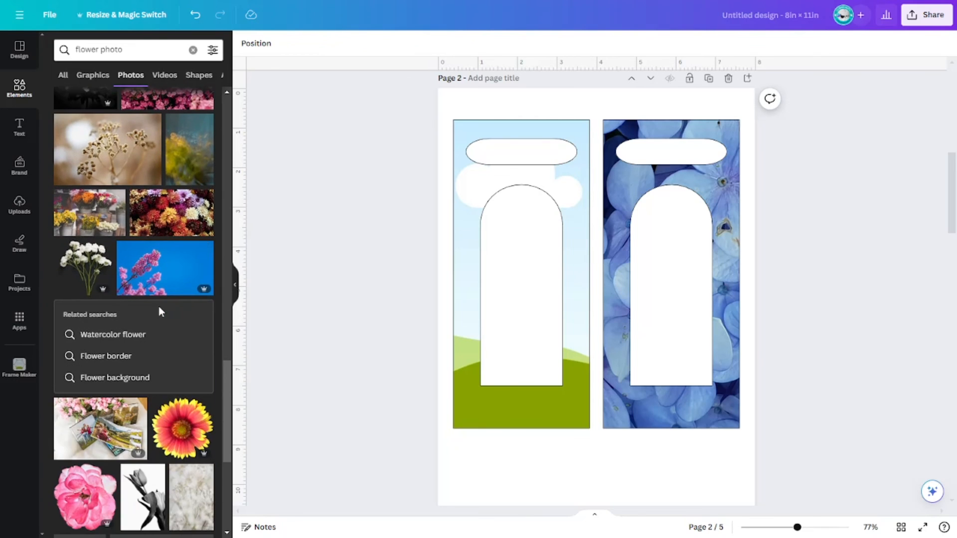
scroll(159, 313, "down", 8)
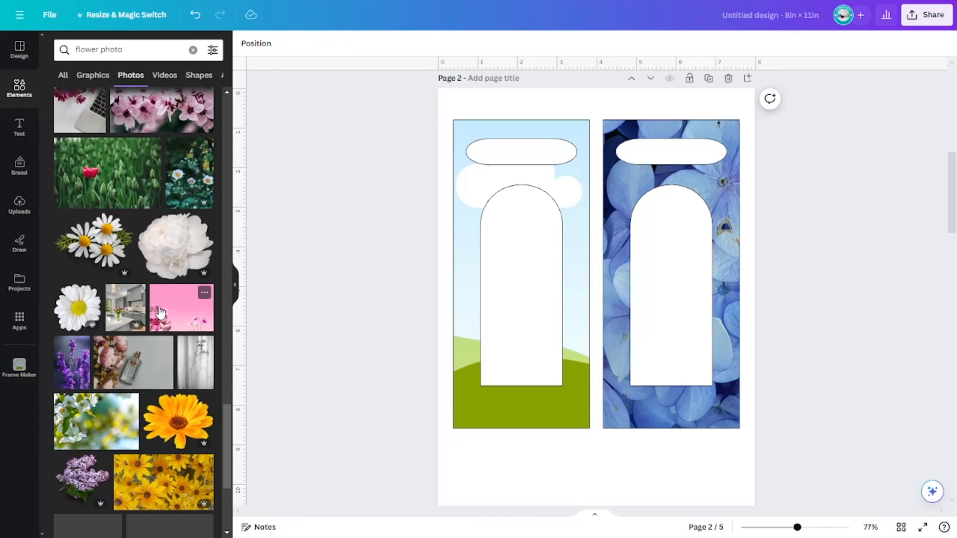
scroll(171, 363, "down", 2)
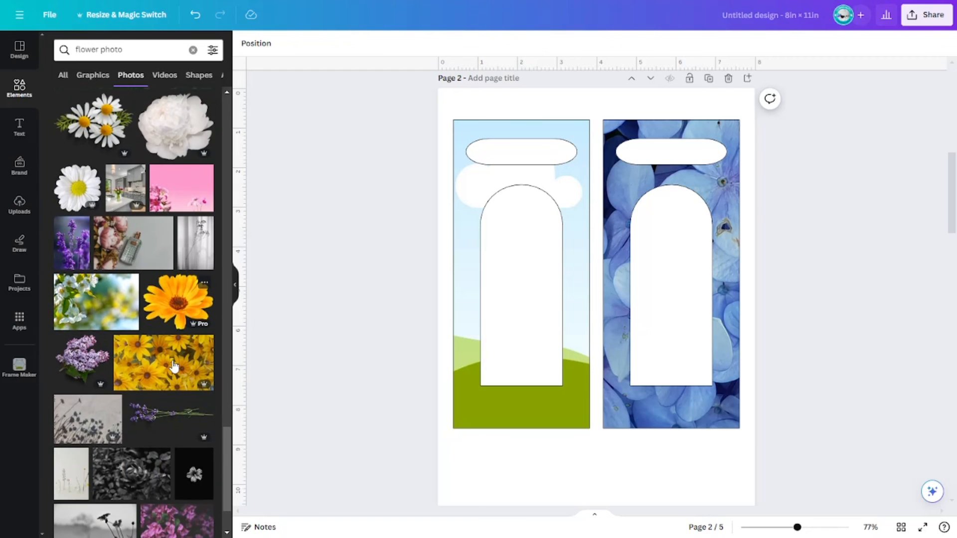
left_click(160, 369)
left_click_drag(627, 327, 550, 407)
left_click(826, 295)
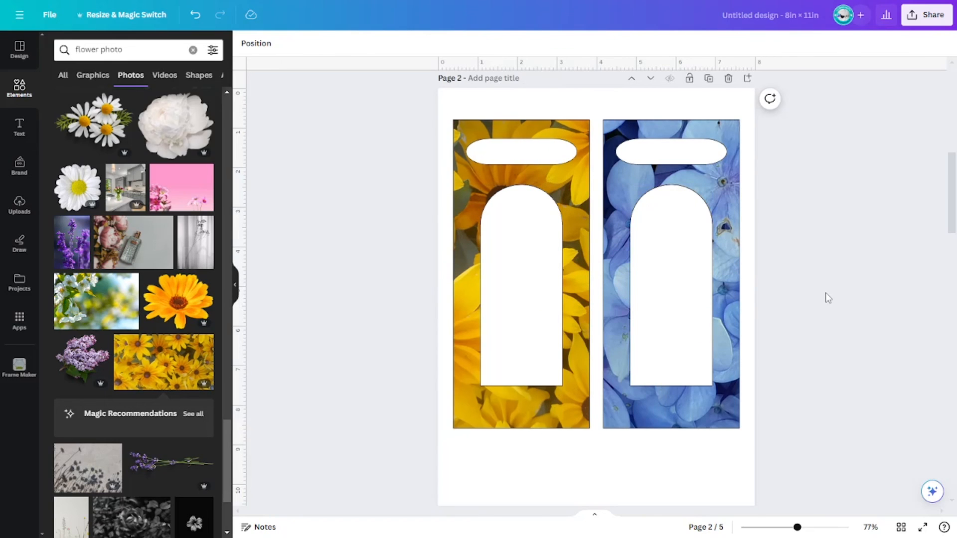
Step: Delete the third page, which holds the black double door hanger cutouts
left_click(238, 288)
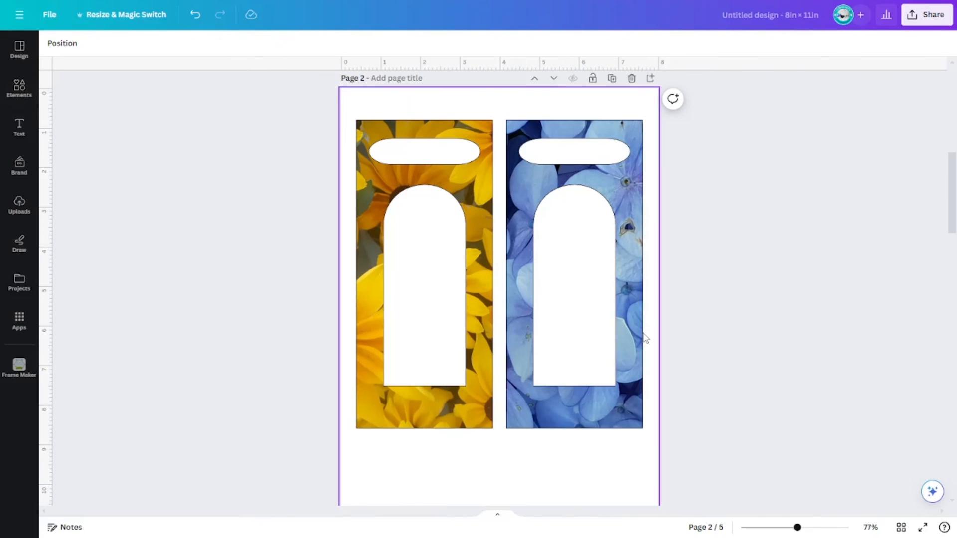
scroll(800, 328, "up", 5)
scroll(800, 327, "up", 4)
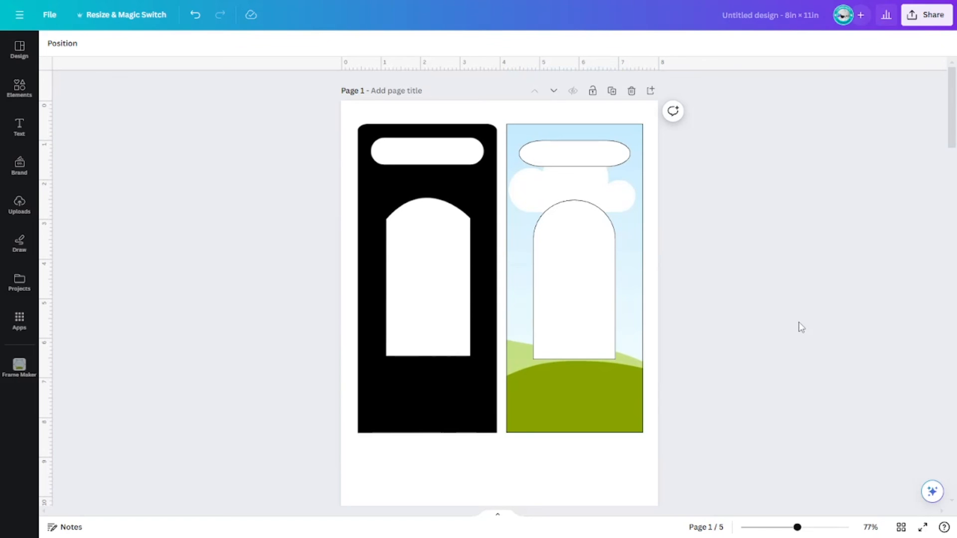
left_click(442, 183)
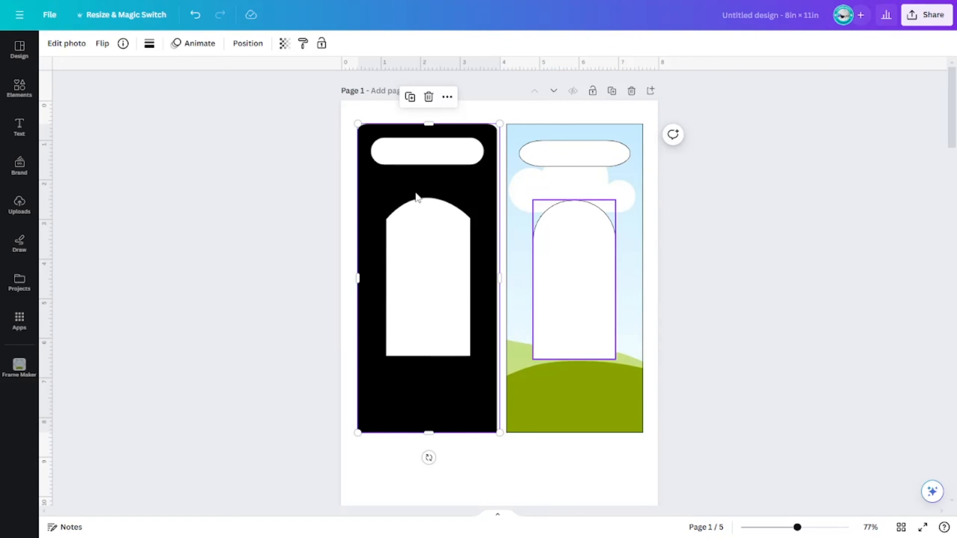
left_click(739, 299)
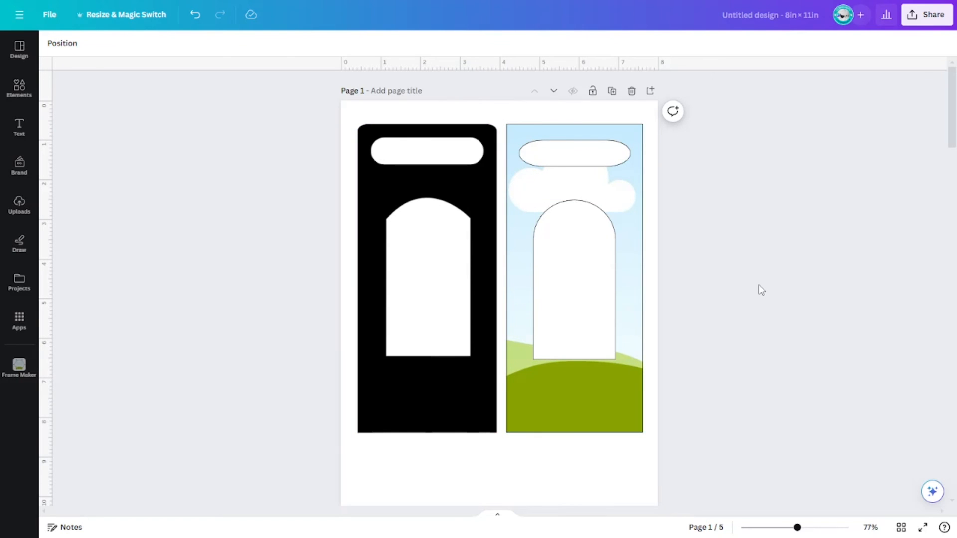
scroll(761, 290, "down", 4)
scroll(761, 291, "up", 4)
scroll(760, 291, "down", 7)
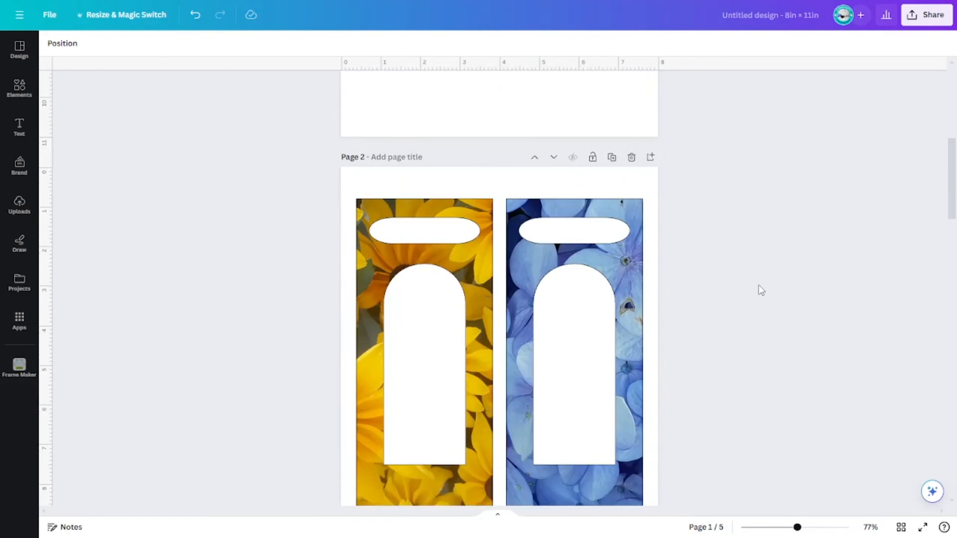
scroll(761, 291, "down", 8)
scroll(758, 288, "up", 2)
scroll(682, 319, "down", 1)
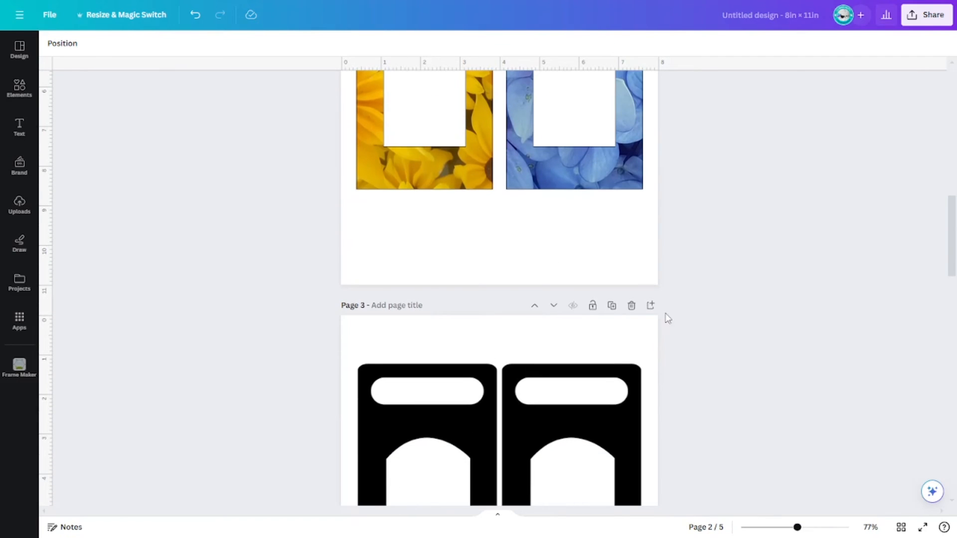
left_click(631, 305)
Step: Shorten the arch in the right hydrangea frame slightly from its bottom edge
scroll(801, 304, "down", 15)
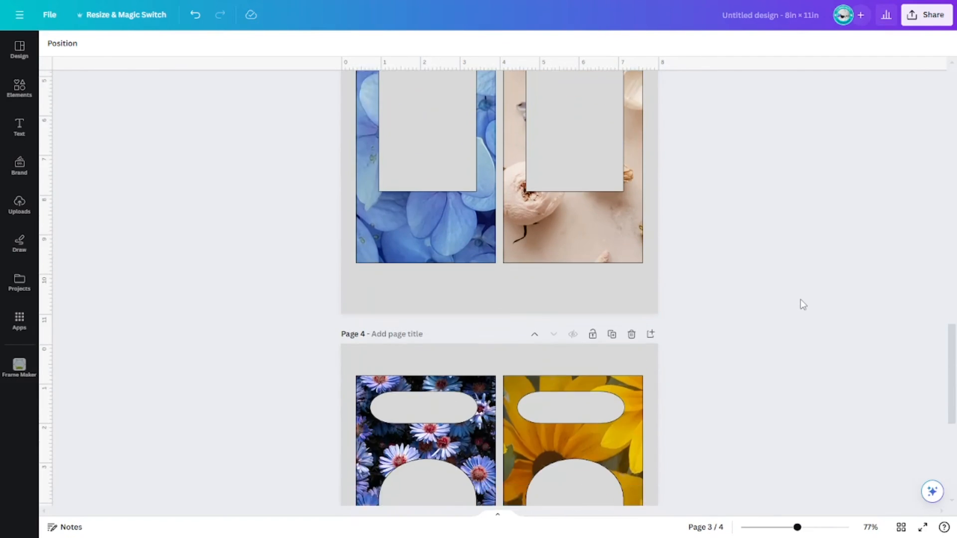
scroll(802, 304, "up", 15)
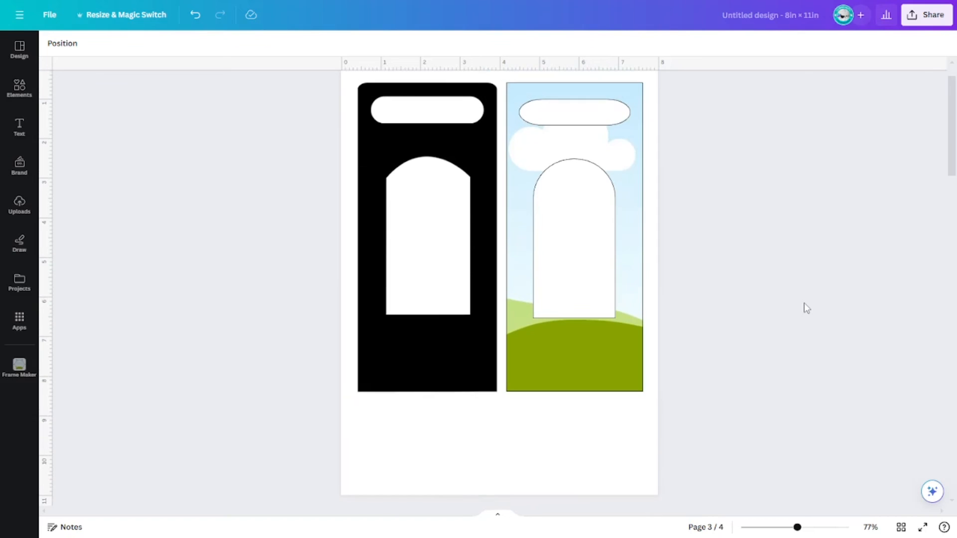
scroll(803, 305, "down", 10)
scroll(803, 305, "up", 1)
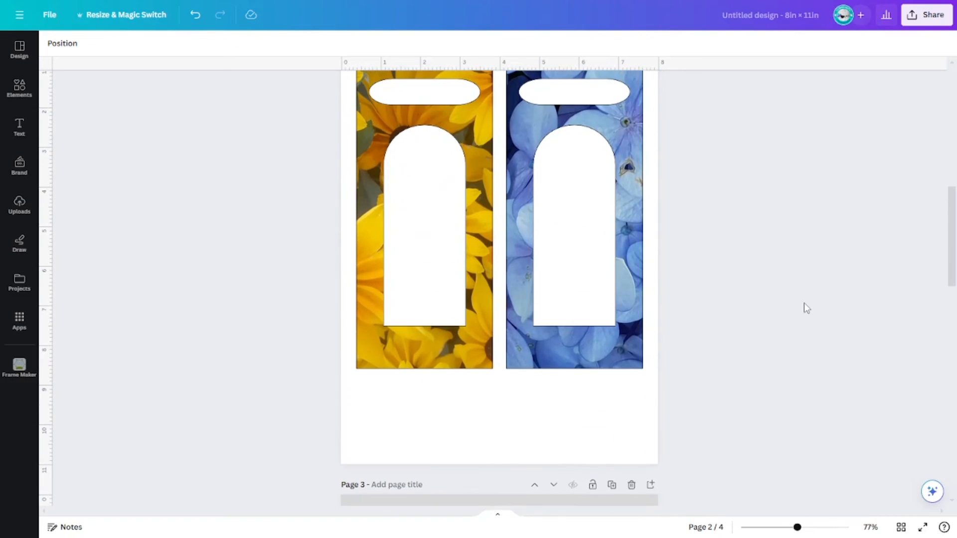
left_click(591, 305)
left_click_drag(571, 330, 632, 315)
left_click(815, 255)
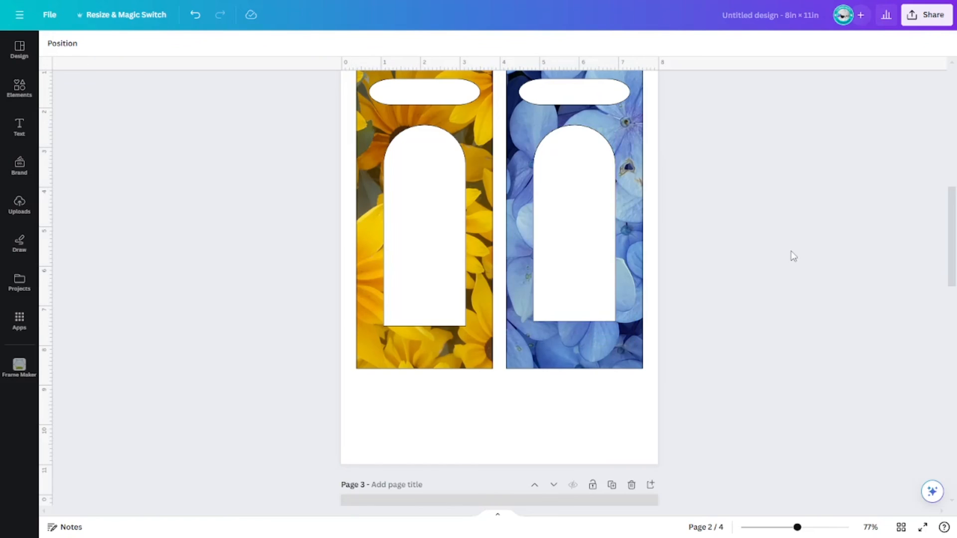
Step: Review the pages of the design, comparing the photo door hangers with the black cutout
scroll(793, 256, "up", 2)
left_click(605, 253)
left_click(741, 231)
scroll(742, 234, "up", 2)
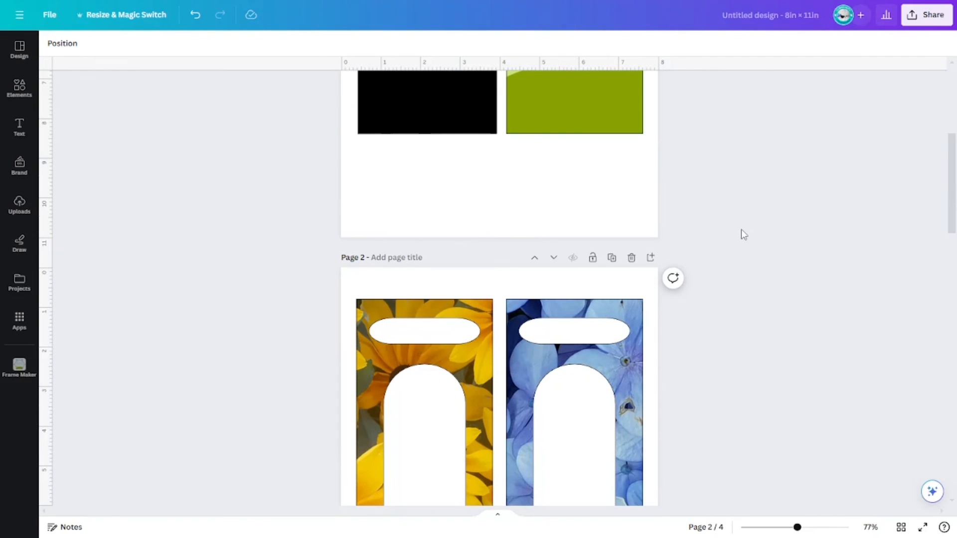
scroll(741, 230, "up", 5)
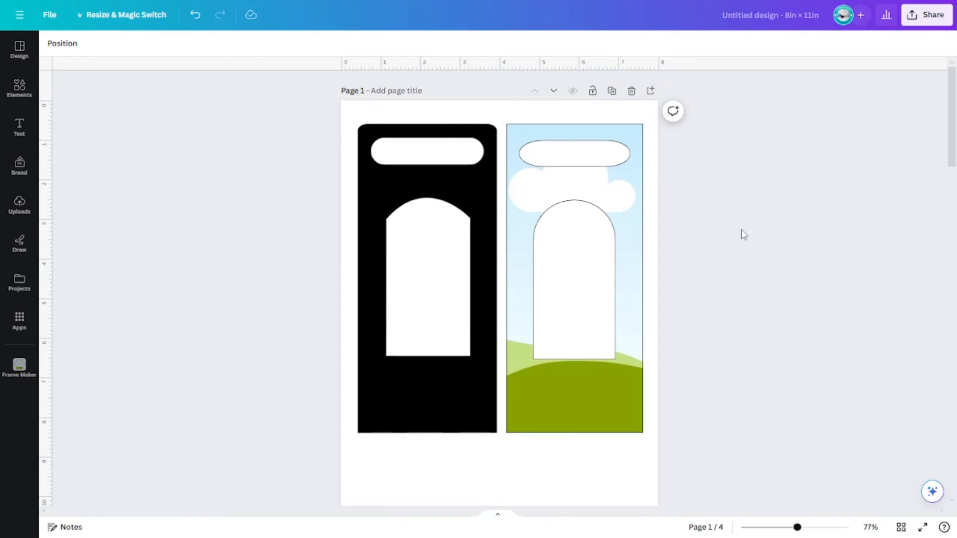
scroll(743, 234, "down", 3)
scroll(741, 230, "down", 4)
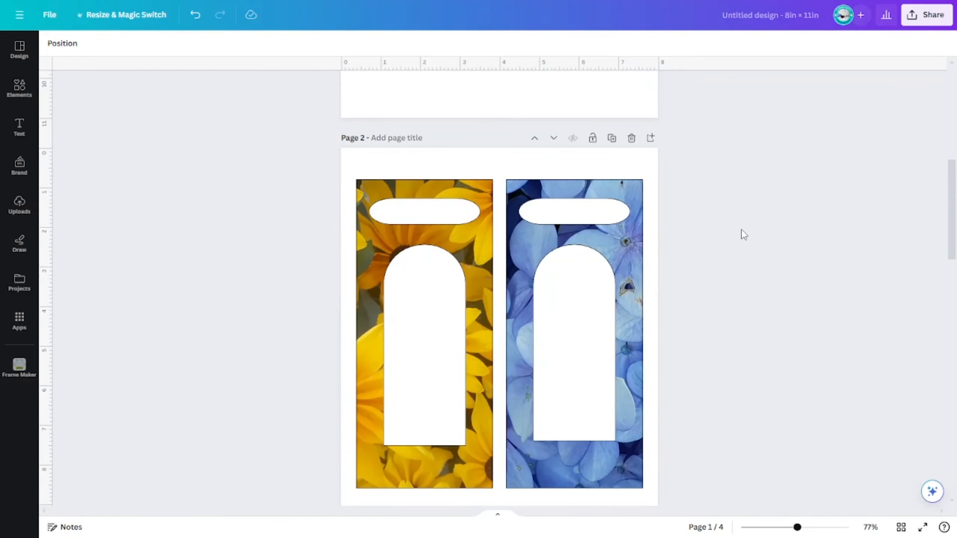
scroll(740, 229, "down", 3)
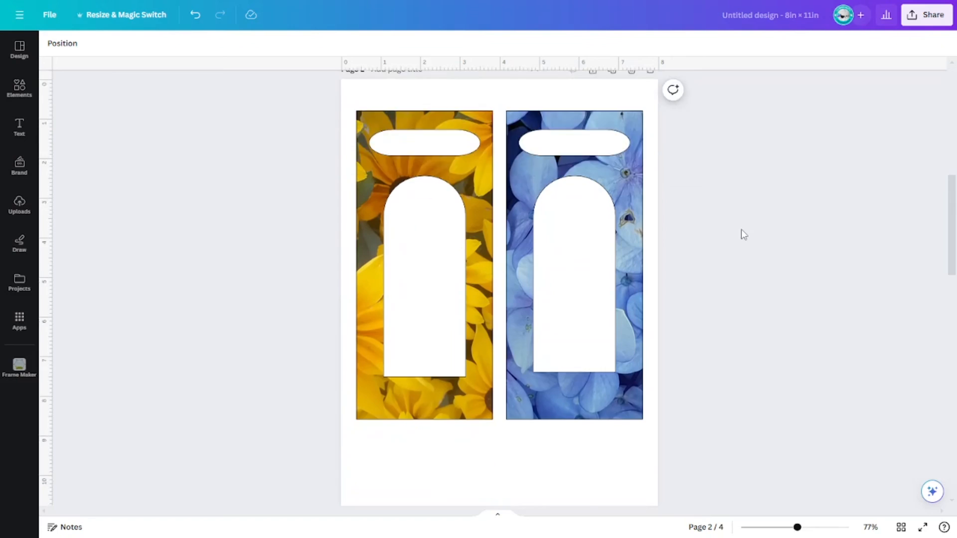
scroll(740, 230, "up", 2)
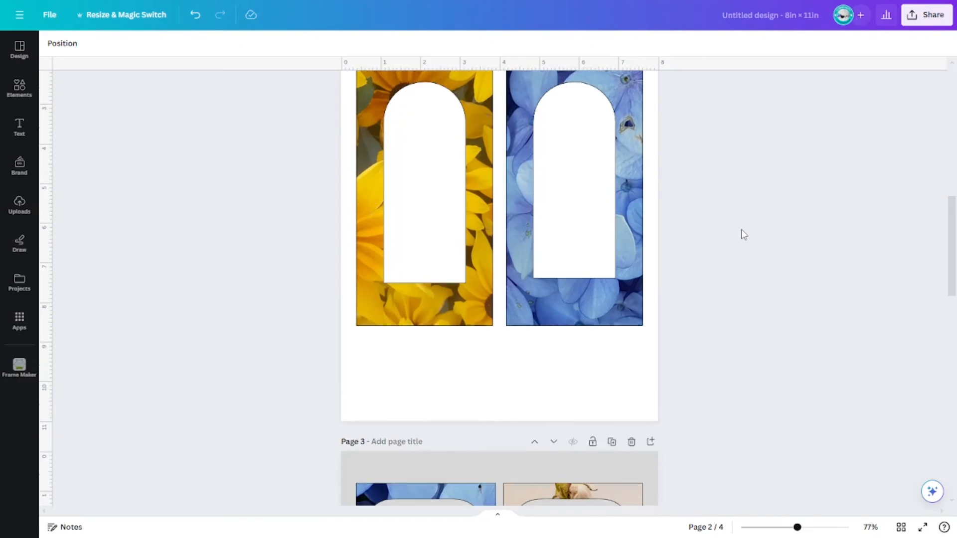